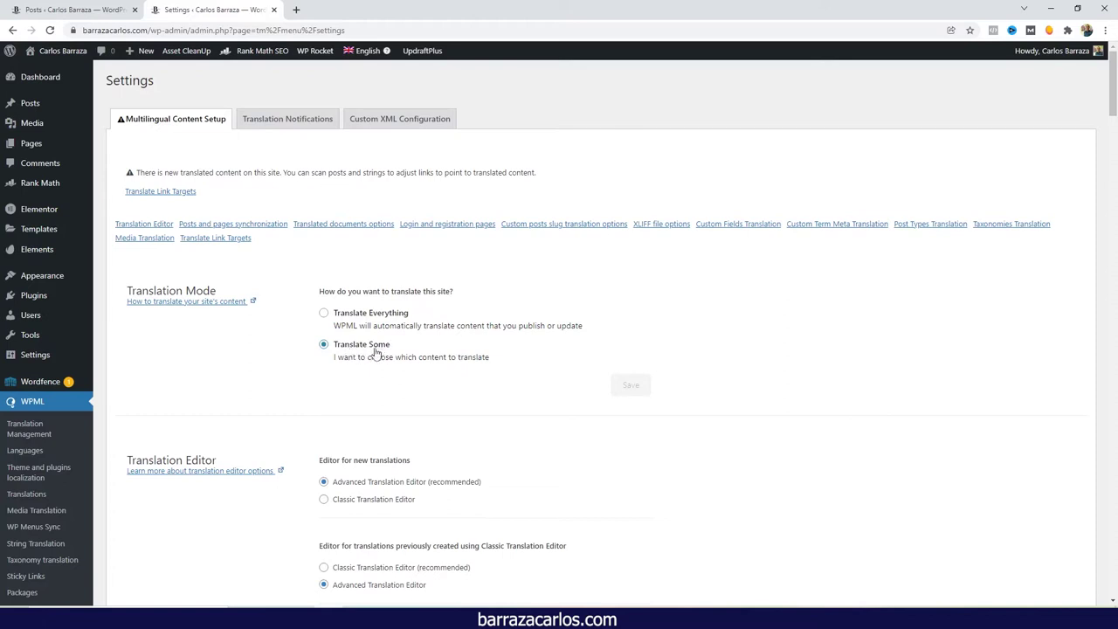
# - Open WPML Translation Management's Automatic Translation Payment & Settings, showing the 100,001–500,000 credit tier ($72)
pyautogui.scroll(-2, 375, 353)
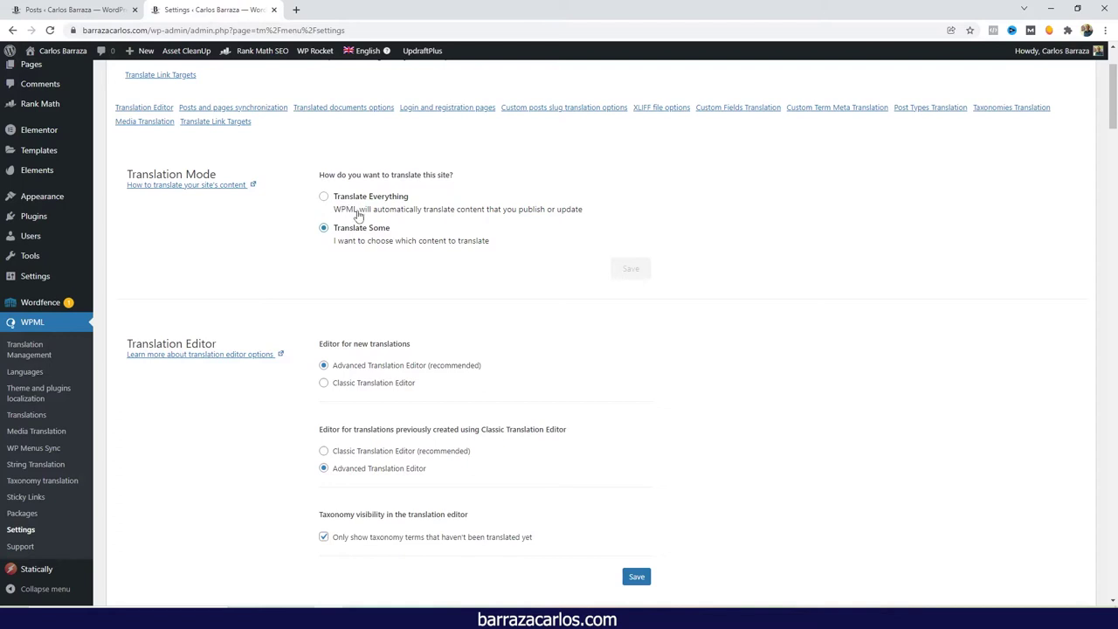
pyautogui.scroll(-2, 358, 217)
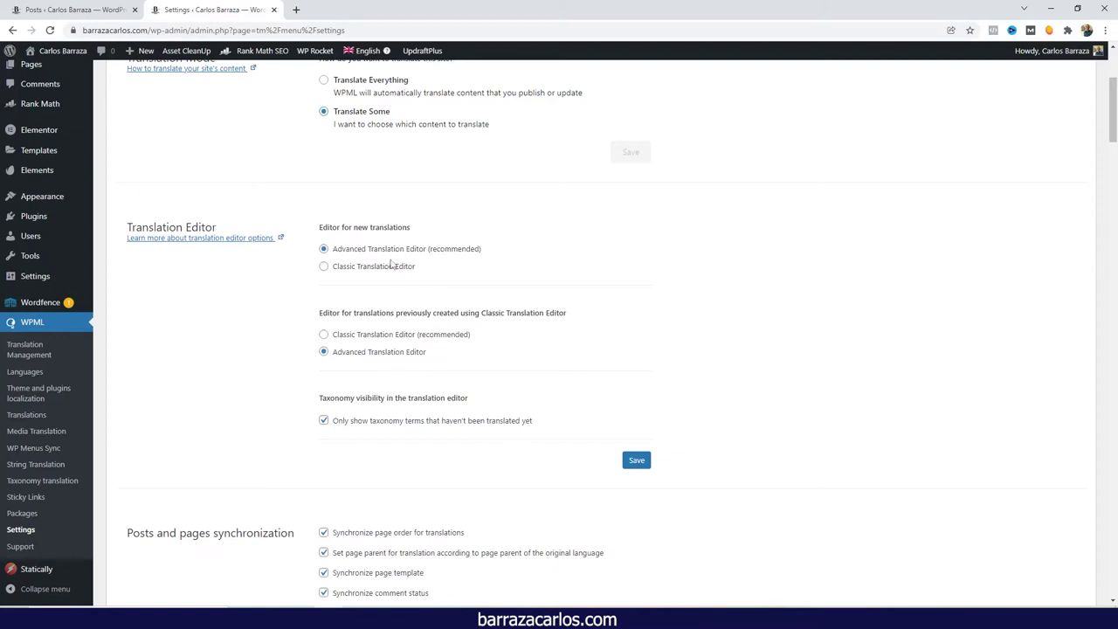
pyautogui.scroll(-3, 394, 264)
pyautogui.scroll(-6, 391, 262)
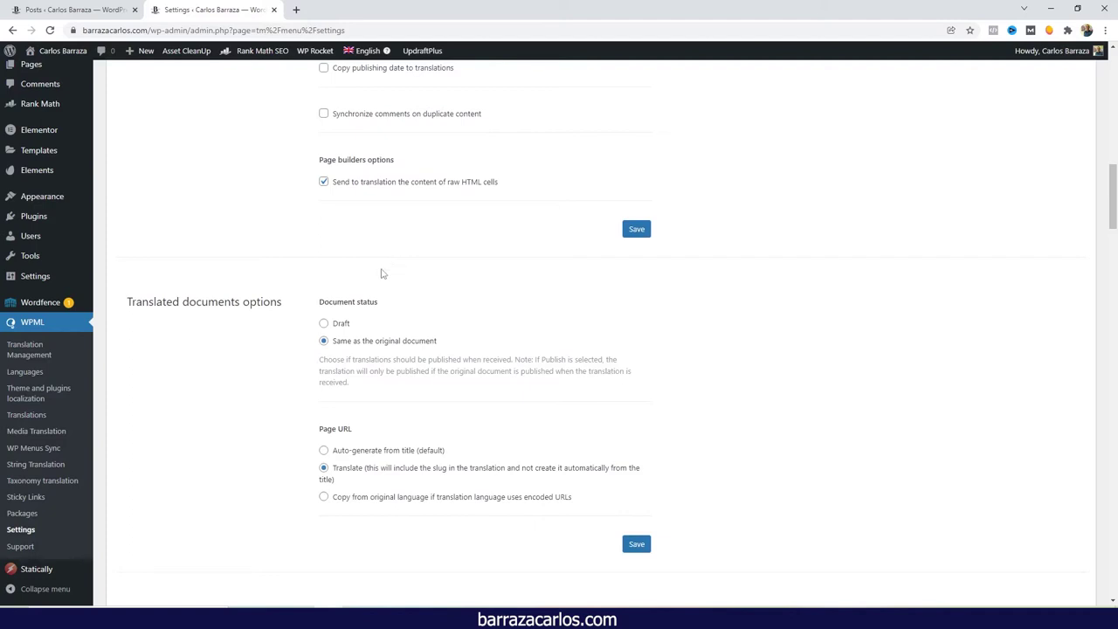
pyautogui.scroll(-1, 382, 273)
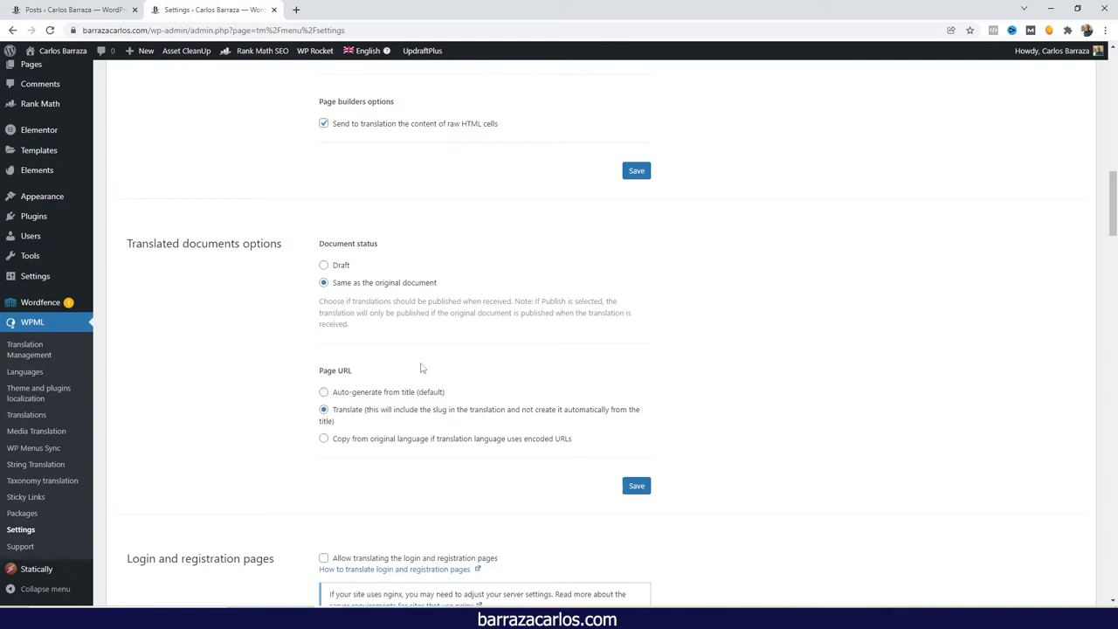
pyautogui.click(67, 356)
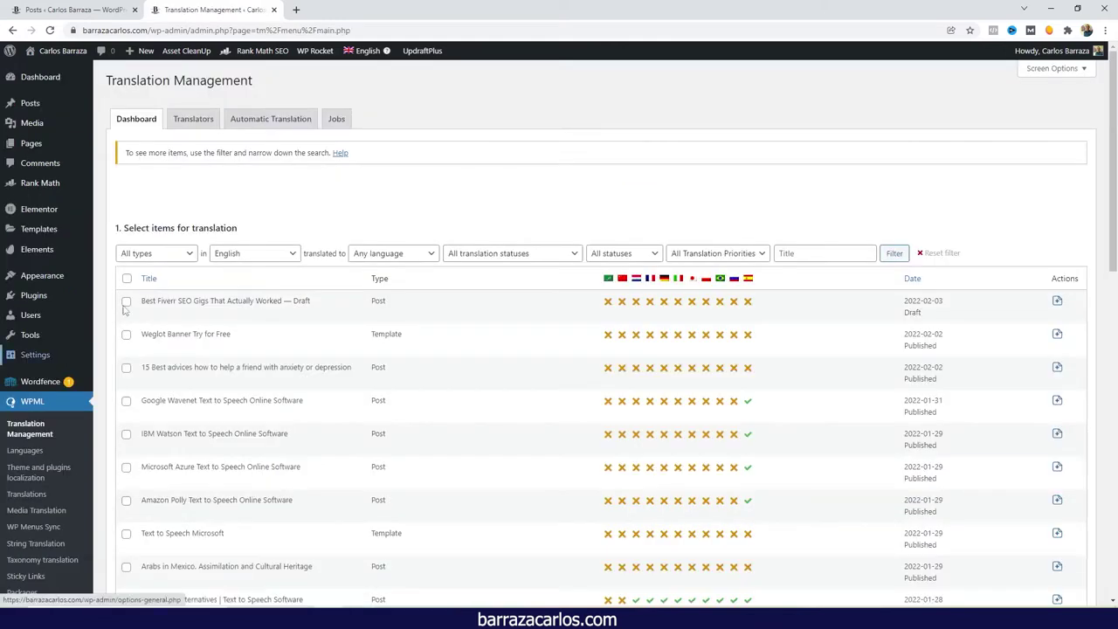
pyautogui.click(295, 120)
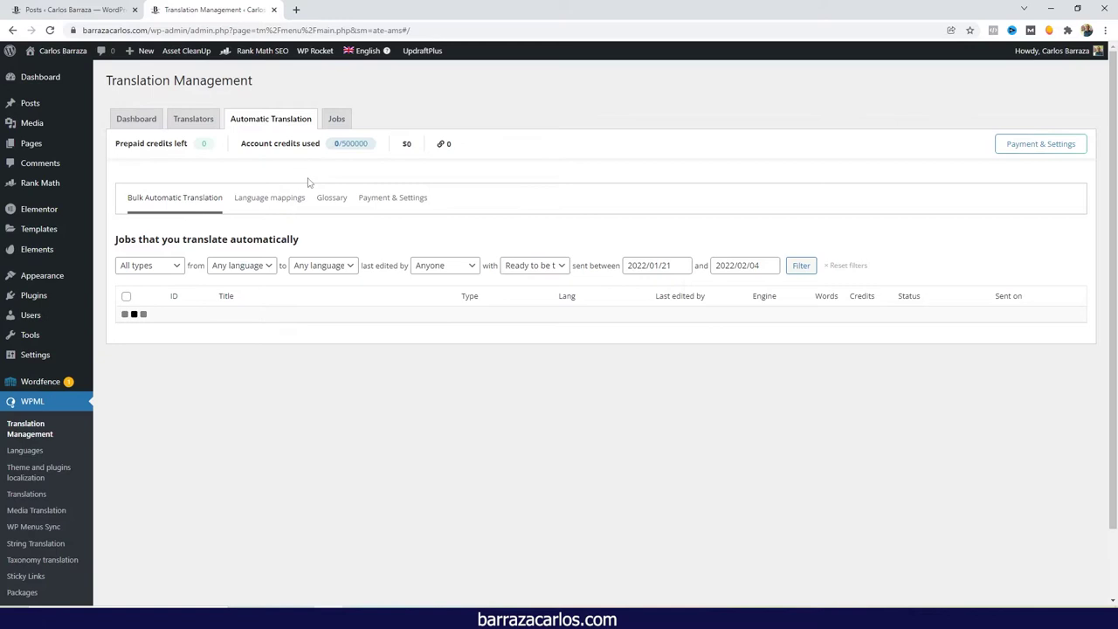
pyautogui.click(378, 199)
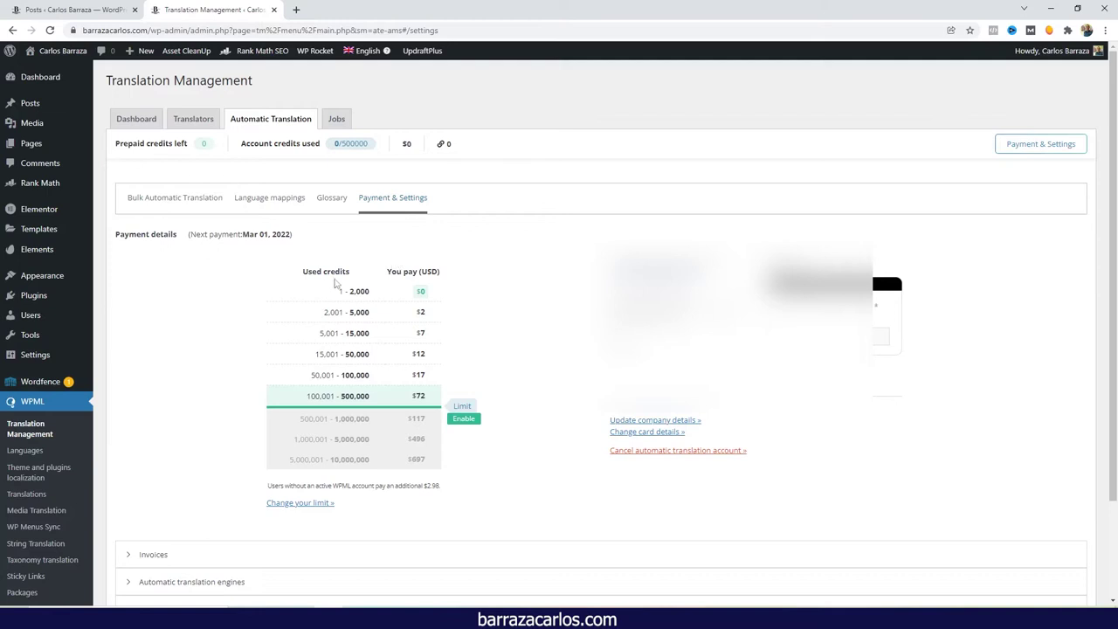
pyautogui.moveTo(340, 285)
pyautogui.moveTo(445, 355)
# - Turn on the Google and Microsoft engines alongside DeepL, ranking Google above DeepL
pyautogui.scroll(-3, 465, 349)
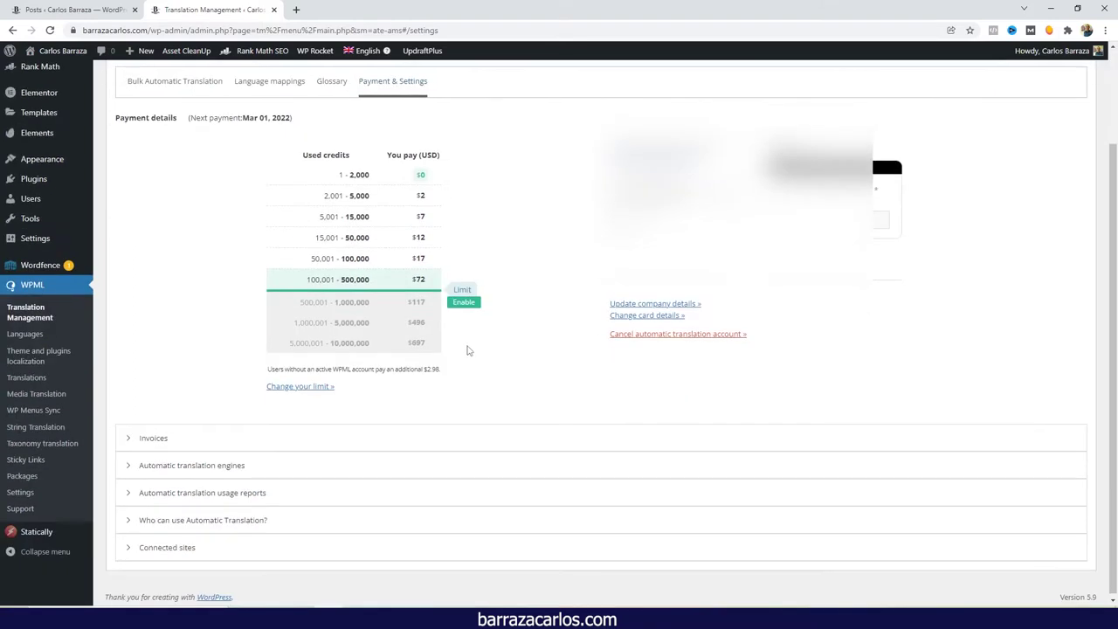
pyautogui.click(220, 468)
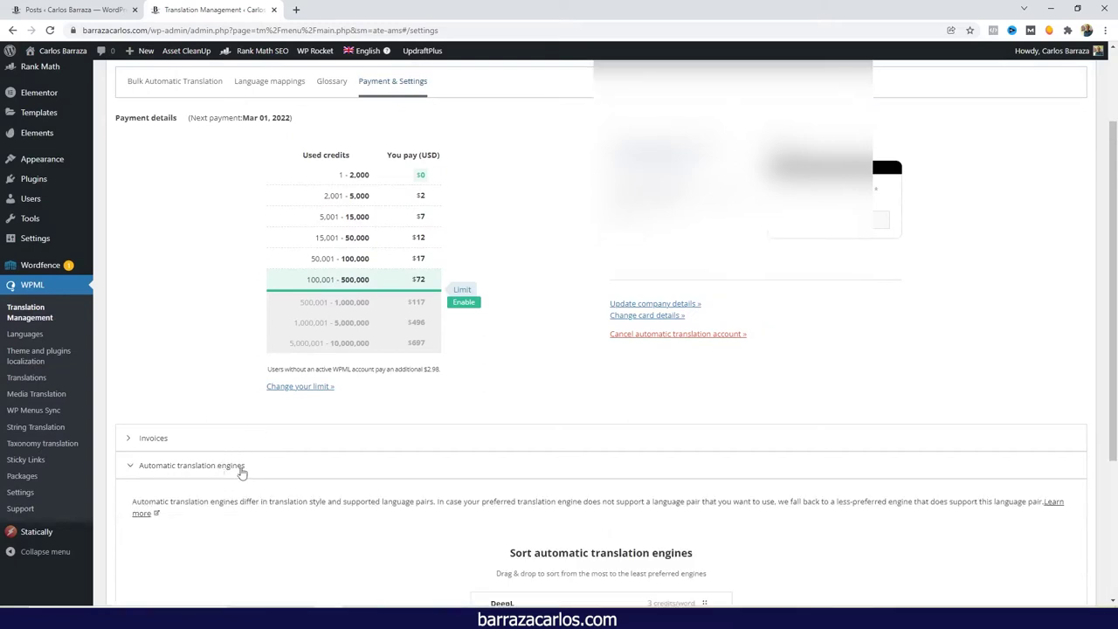
pyautogui.scroll(-2, 245, 472)
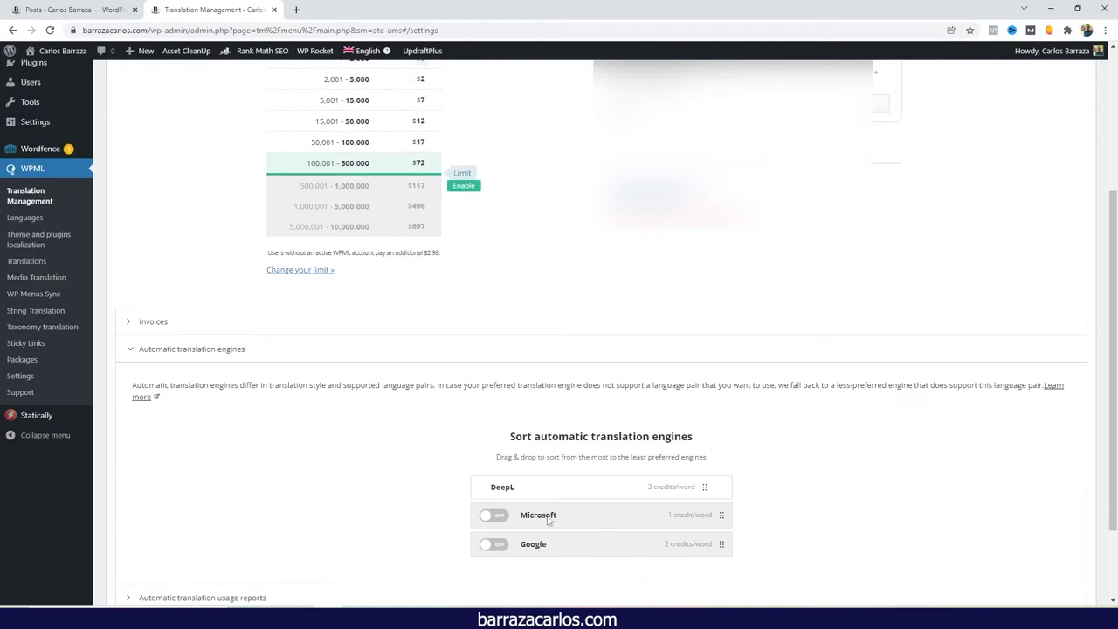
pyautogui.scroll(-1, 557, 505)
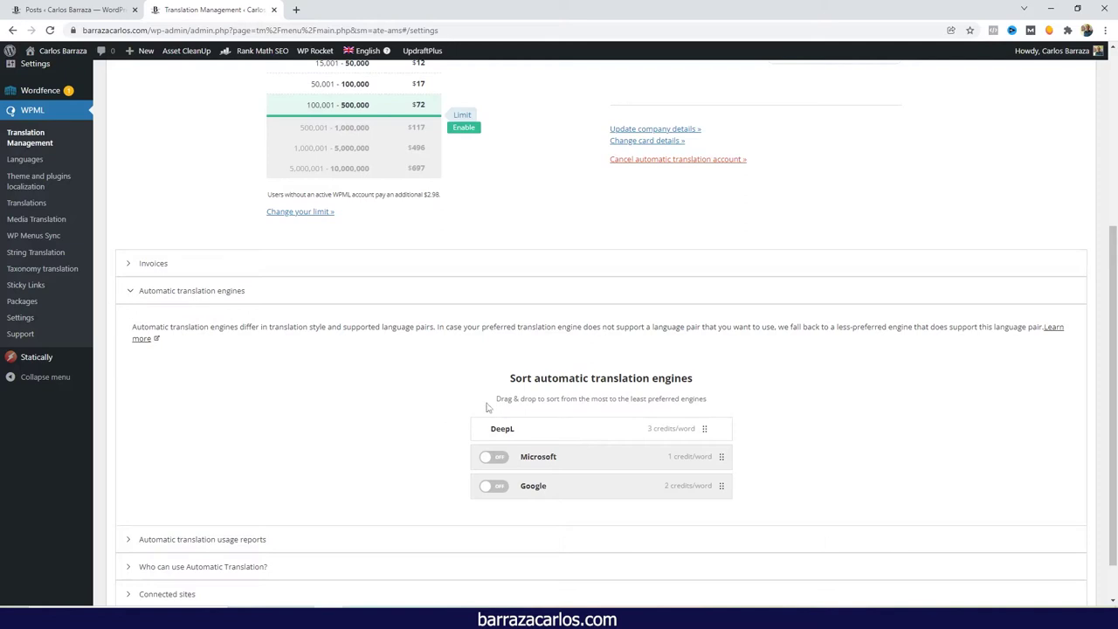
pyautogui.scroll(-1, 437, 402)
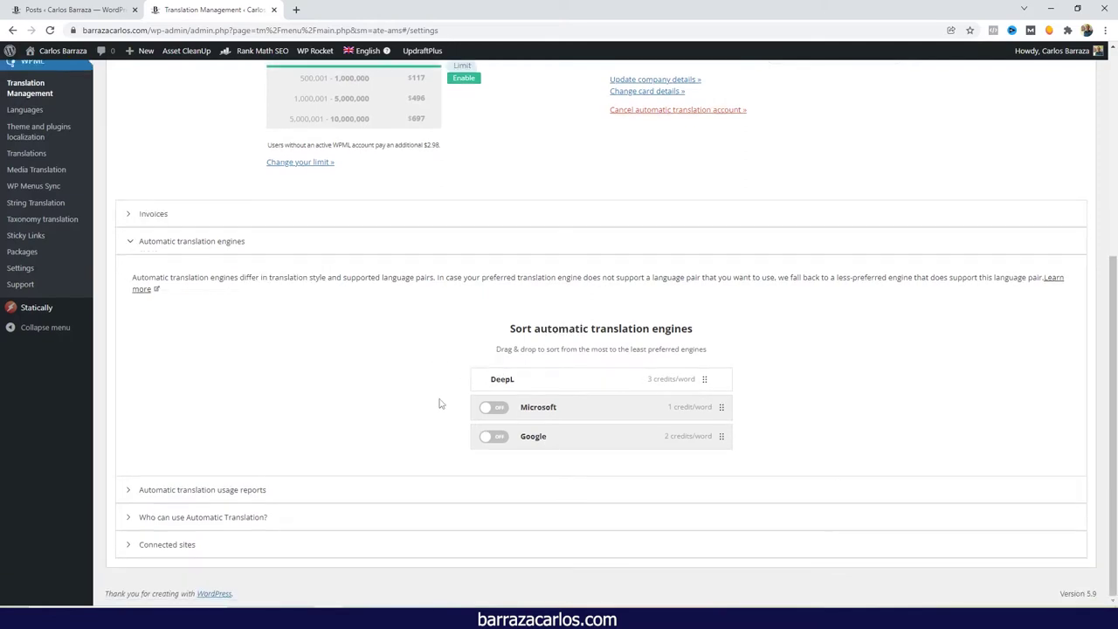
pyautogui.click(493, 439)
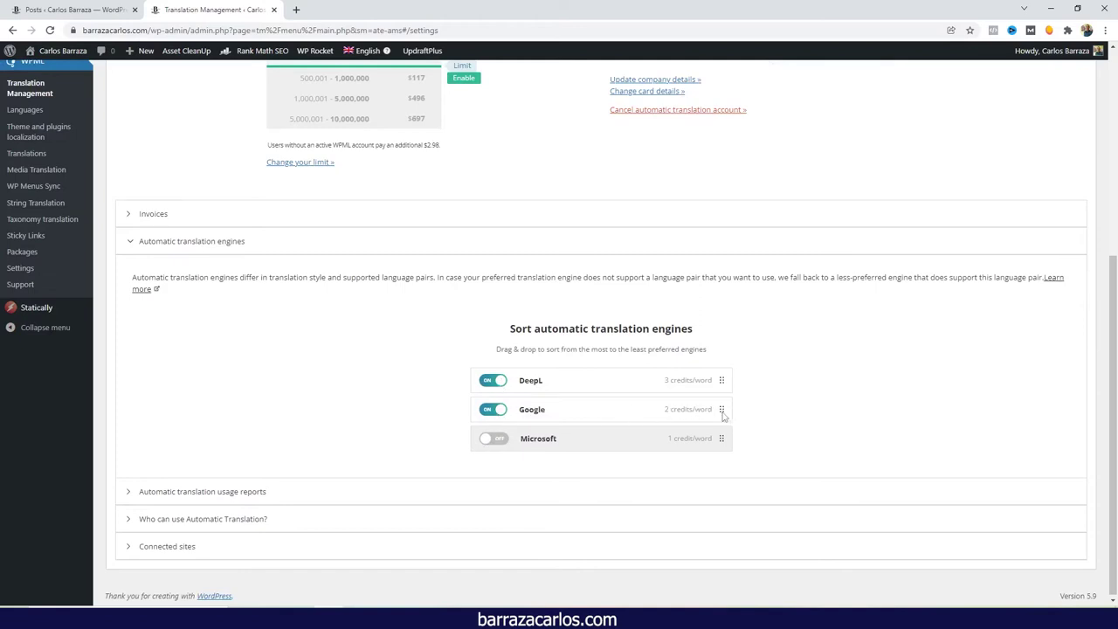
pyautogui.moveTo(721, 413); pyautogui.dragTo(720, 386)
pyautogui.click(481, 441)
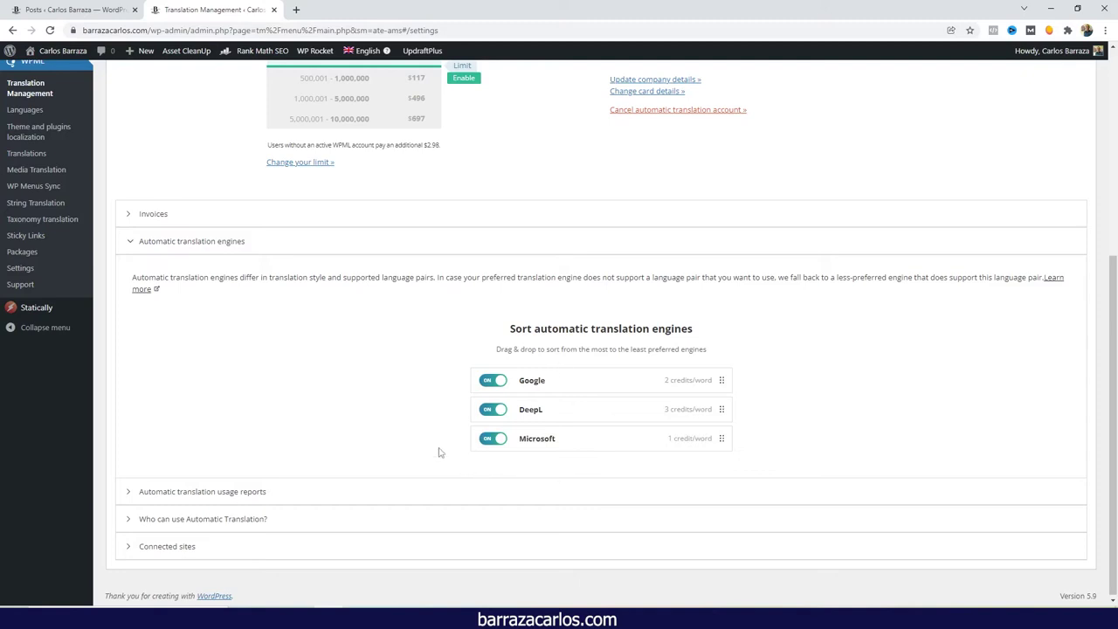
pyautogui.scroll(4, 439, 452)
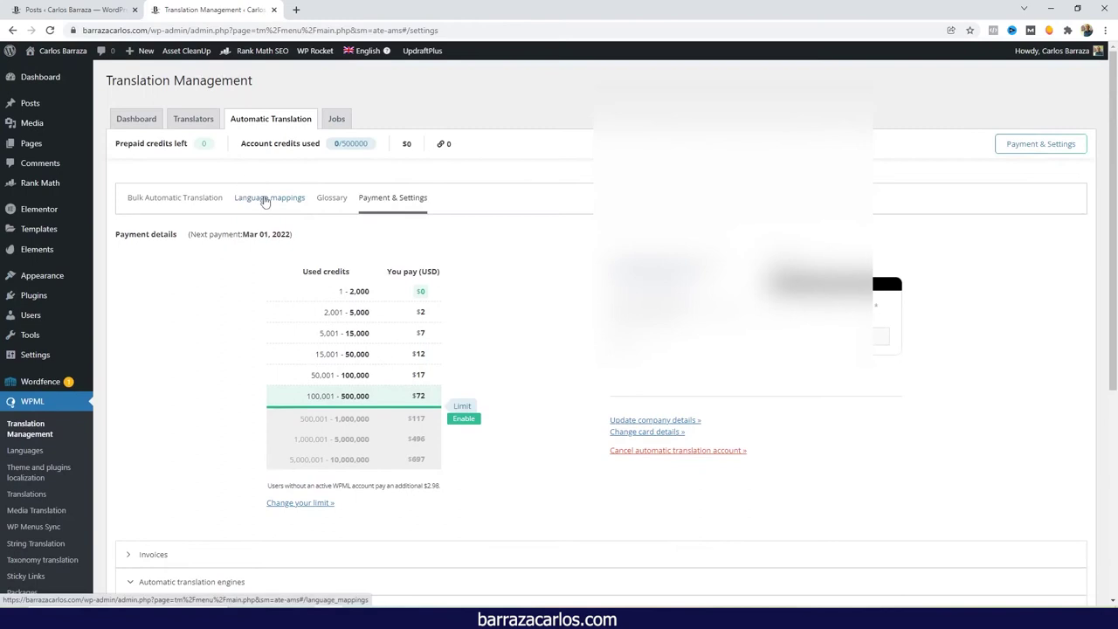
pyautogui.click(254, 204)
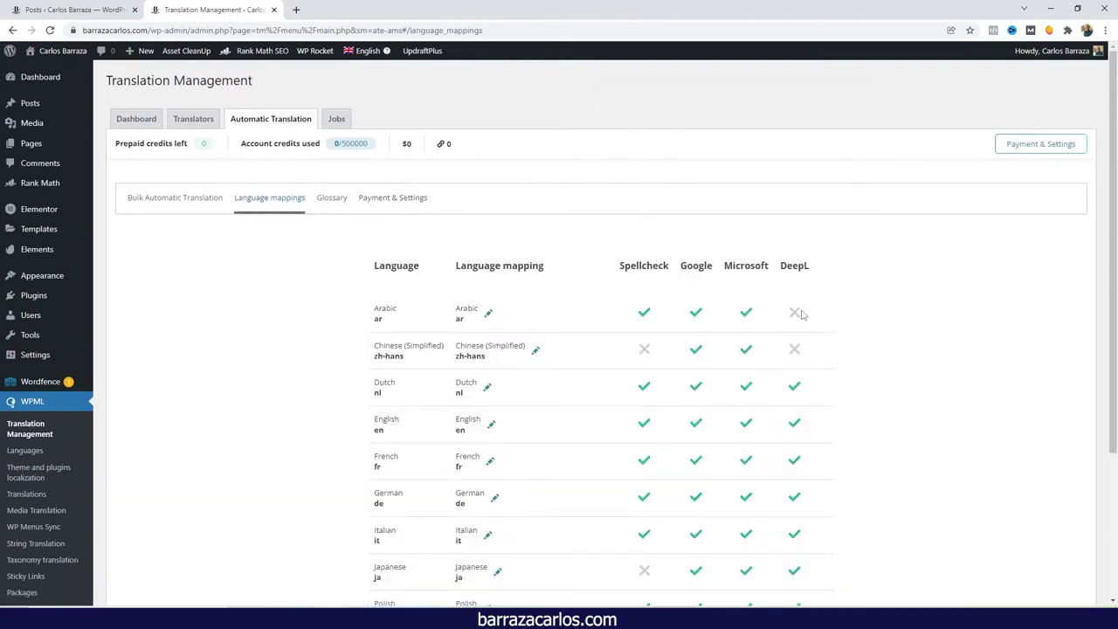
pyautogui.scroll(-1, 795, 316)
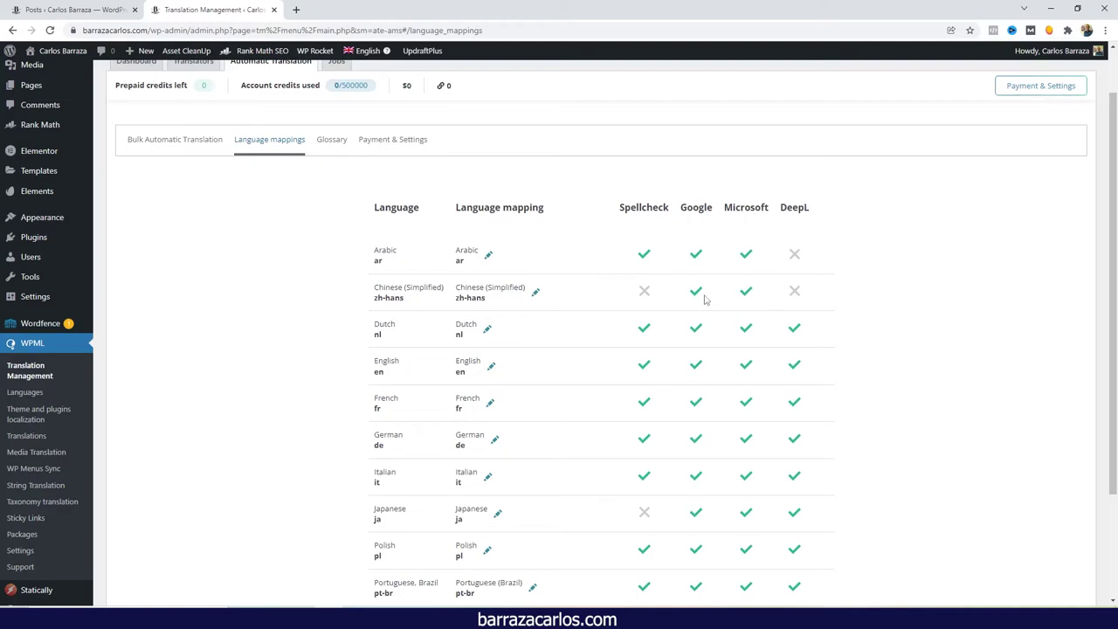
pyautogui.moveTo(702, 300)
pyautogui.scroll(-1, 704, 255)
pyautogui.scroll(-1, 705, 245)
pyautogui.scroll(1, 707, 210)
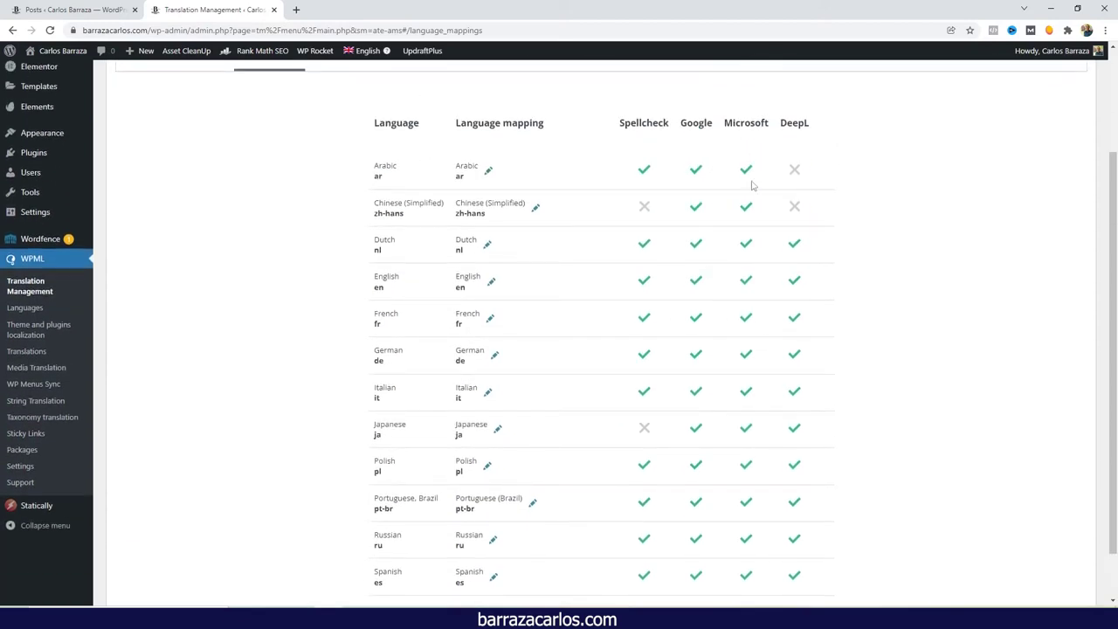
pyautogui.scroll(-1, 750, 201)
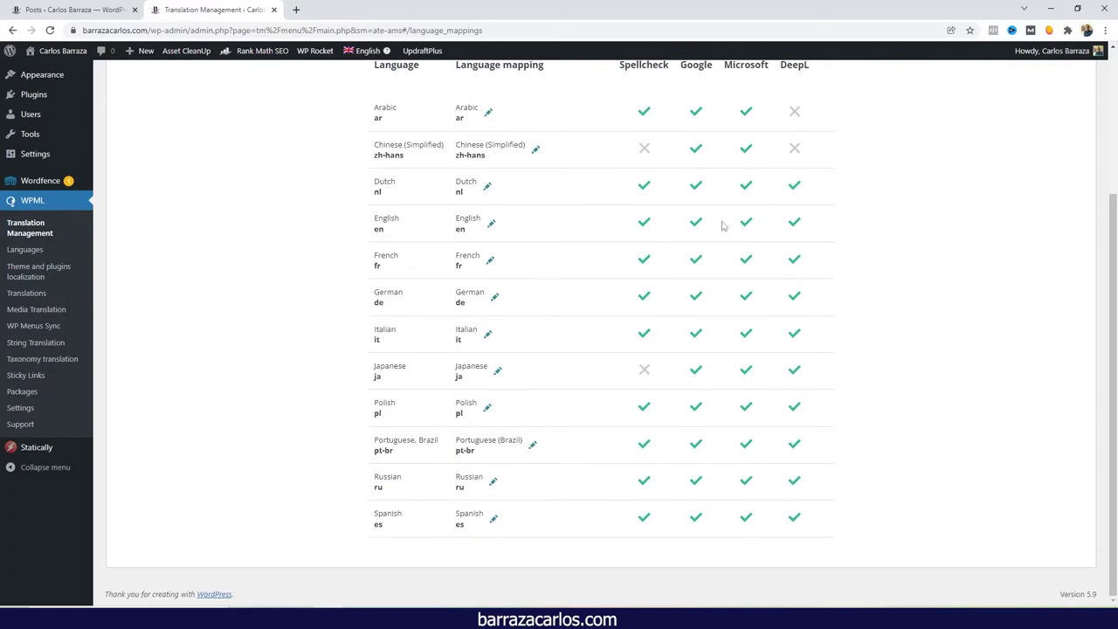
pyautogui.scroll(1, 725, 229)
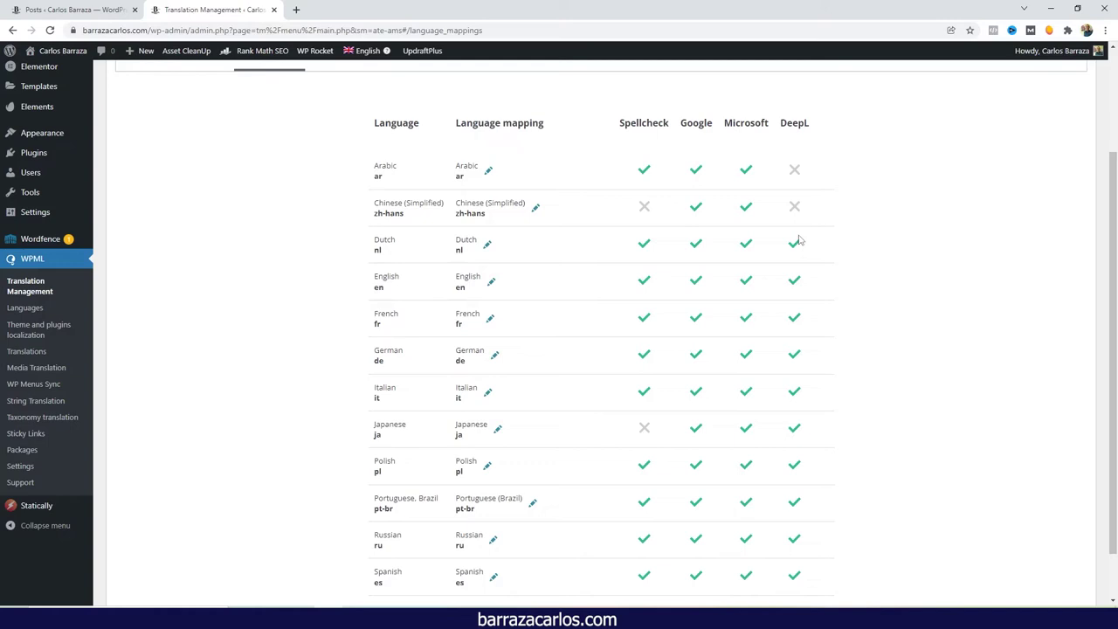
pyautogui.scroll(1, 799, 225)
# - Switch off the Google and Microsoft engines on Payment & Settings, leaving only DeepL enabled
pyautogui.click(406, 118)
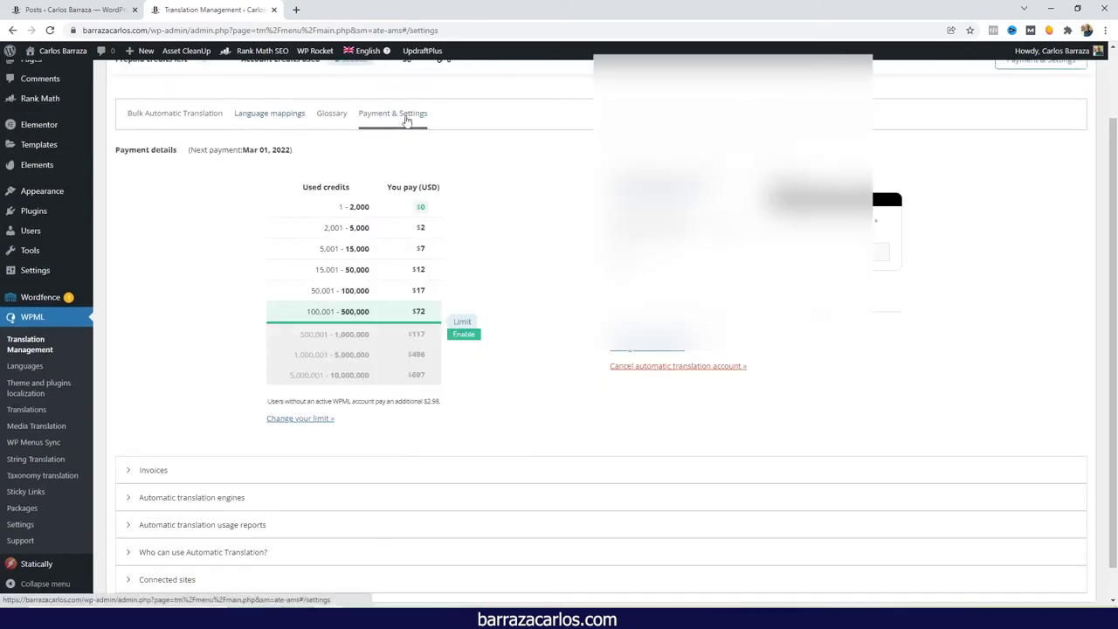
pyautogui.scroll(-1, 589, 260)
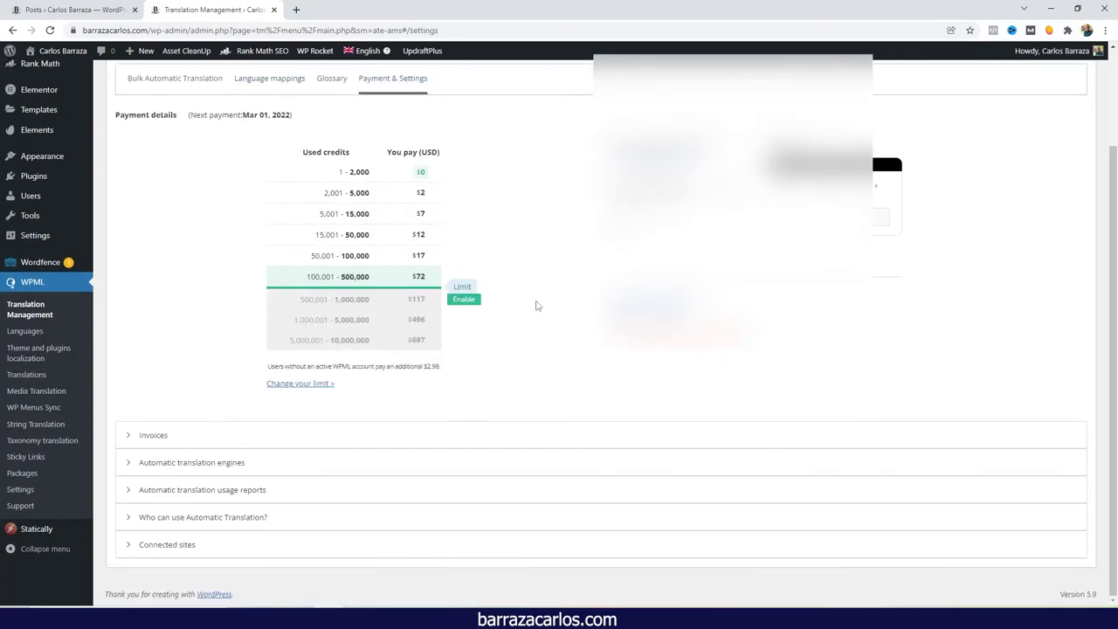
pyautogui.click(270, 466)
pyautogui.scroll(-1, 450, 437)
pyautogui.scroll(-1, 524, 476)
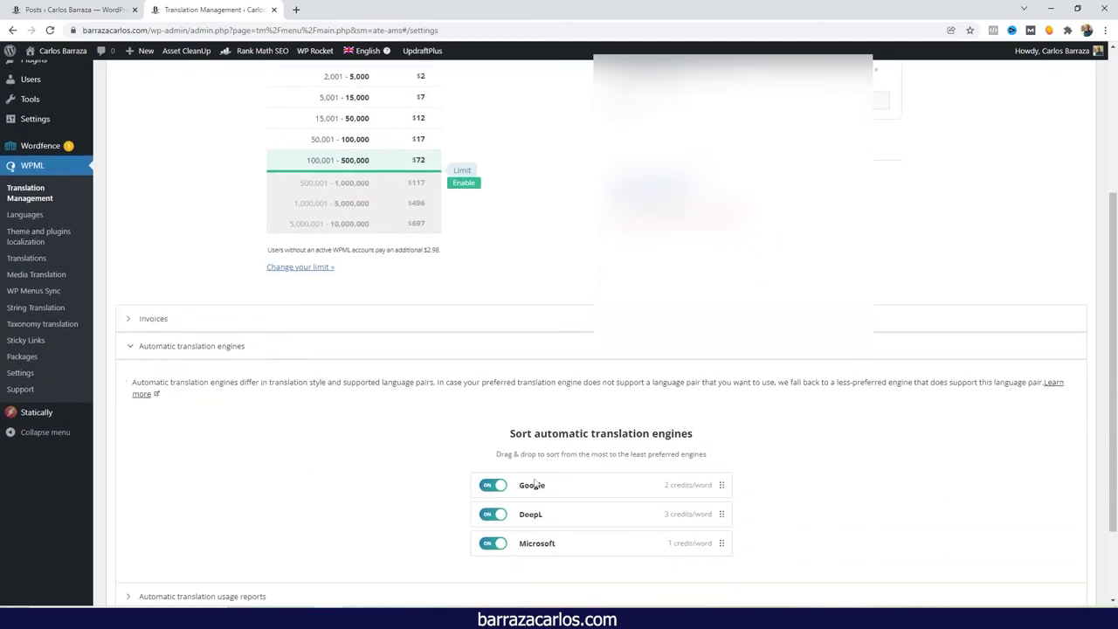
pyautogui.click(493, 486)
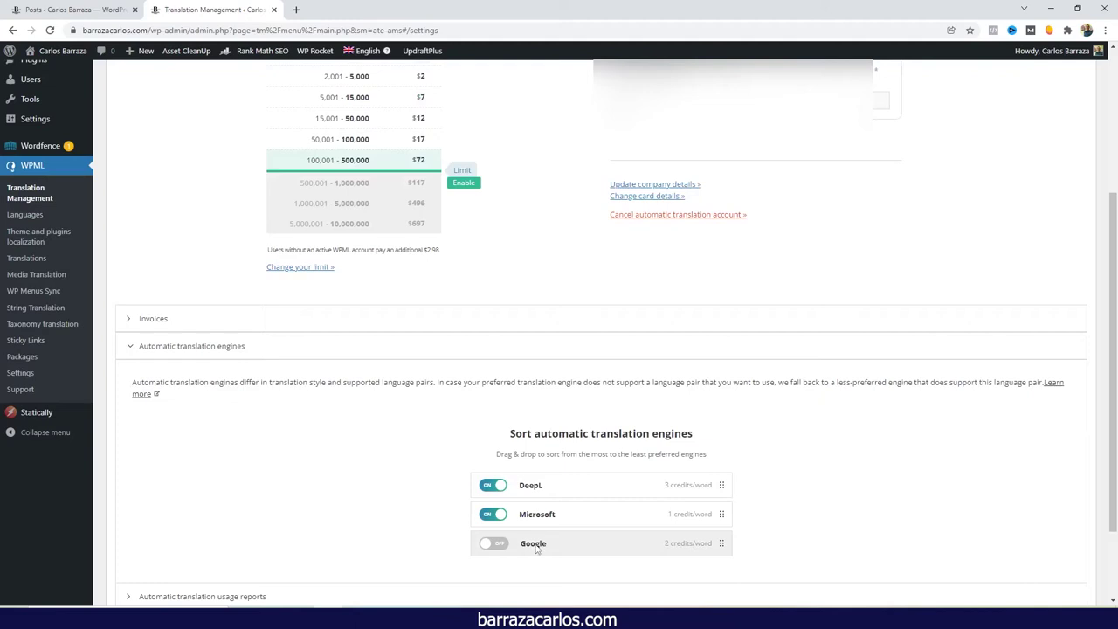
pyautogui.click(506, 516)
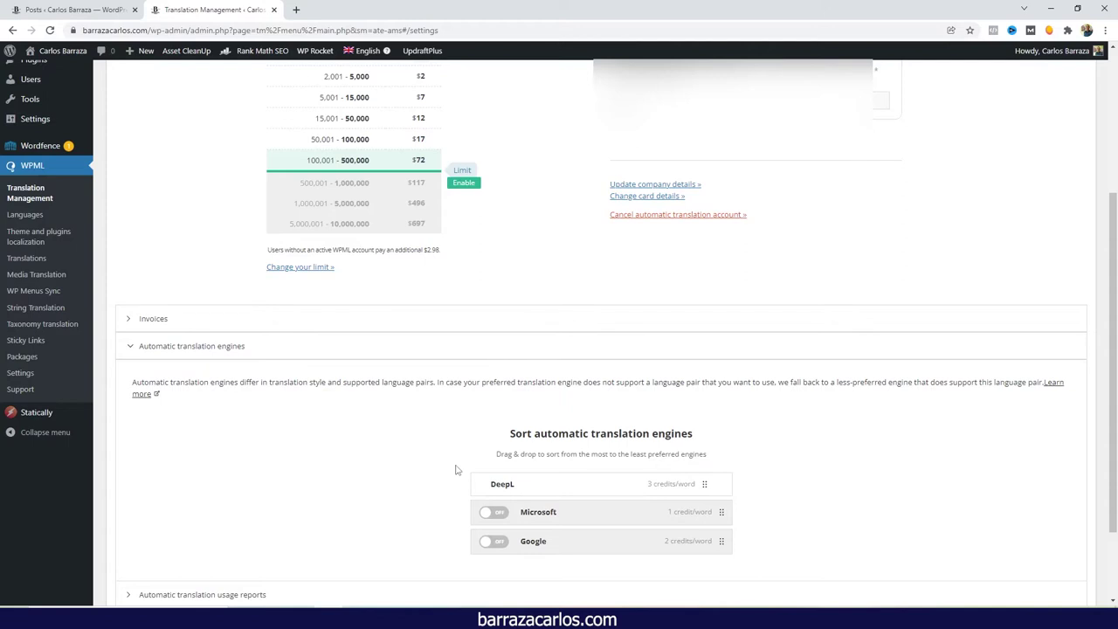
pyautogui.scroll(1, 455, 470)
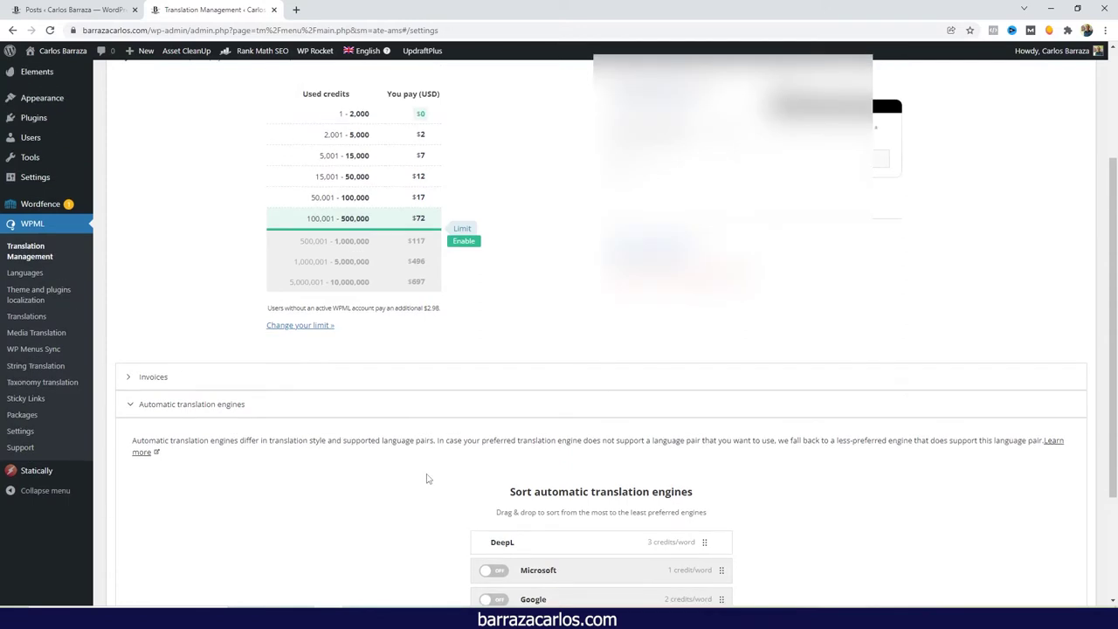
pyautogui.scroll(3, 289, 367)
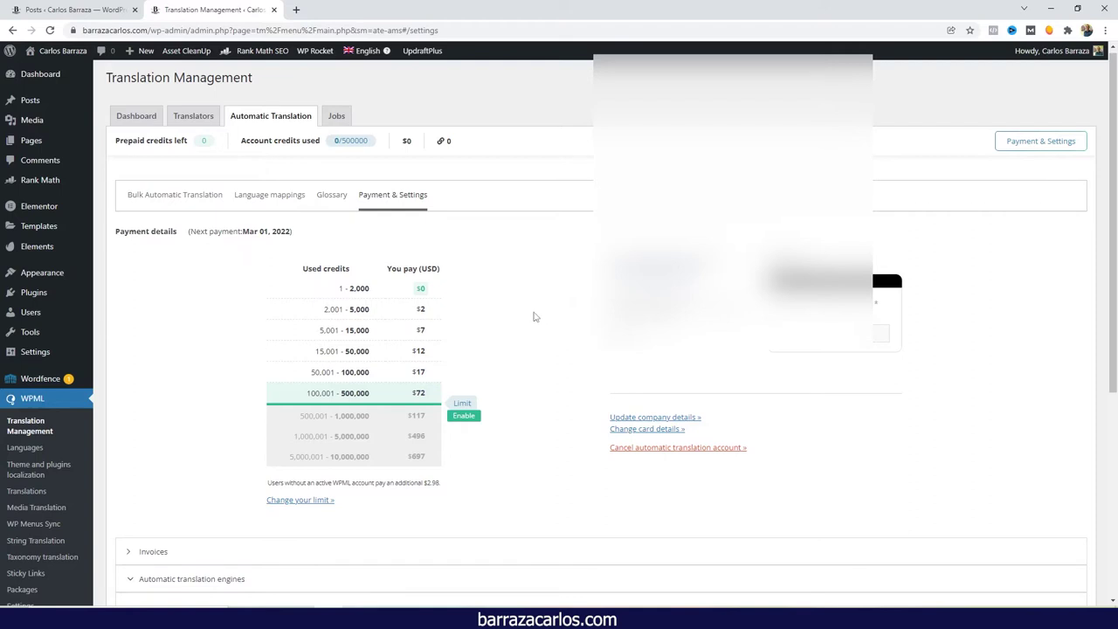
# - Start the German translation of 'How to start a travel blog' from the Posts list
pyautogui.click(120, 23)
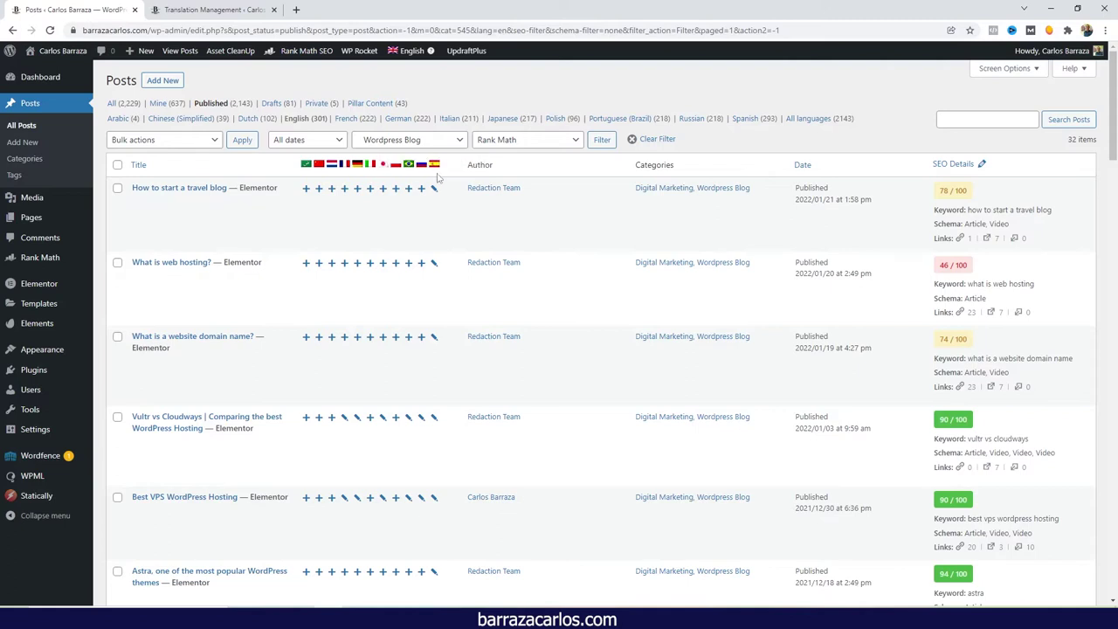
pyautogui.click(357, 190)
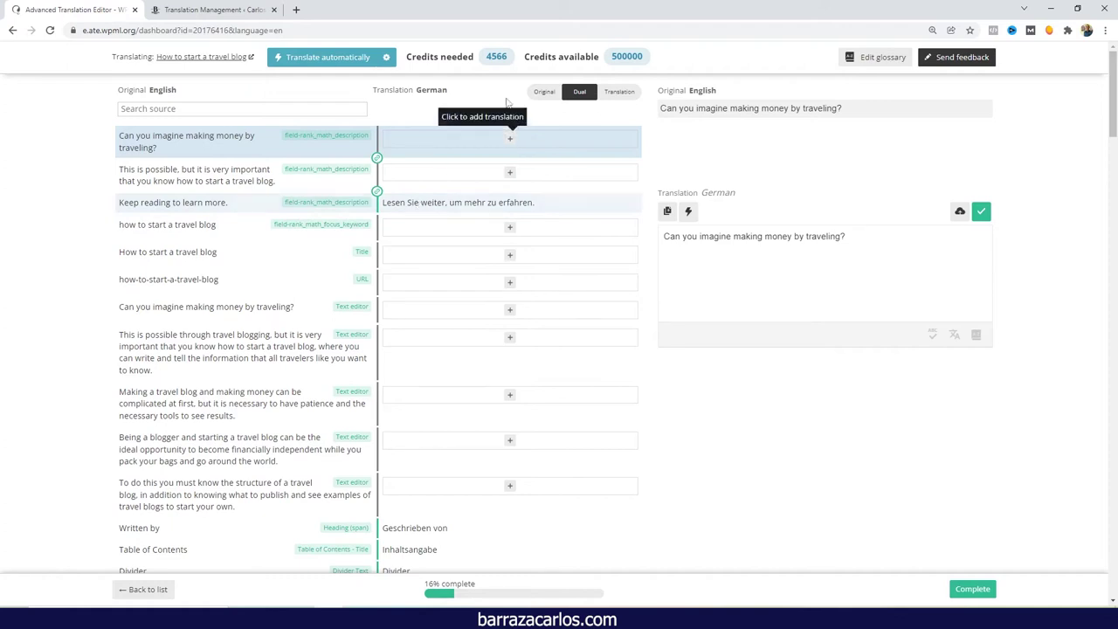
pyautogui.moveTo(501, 55)
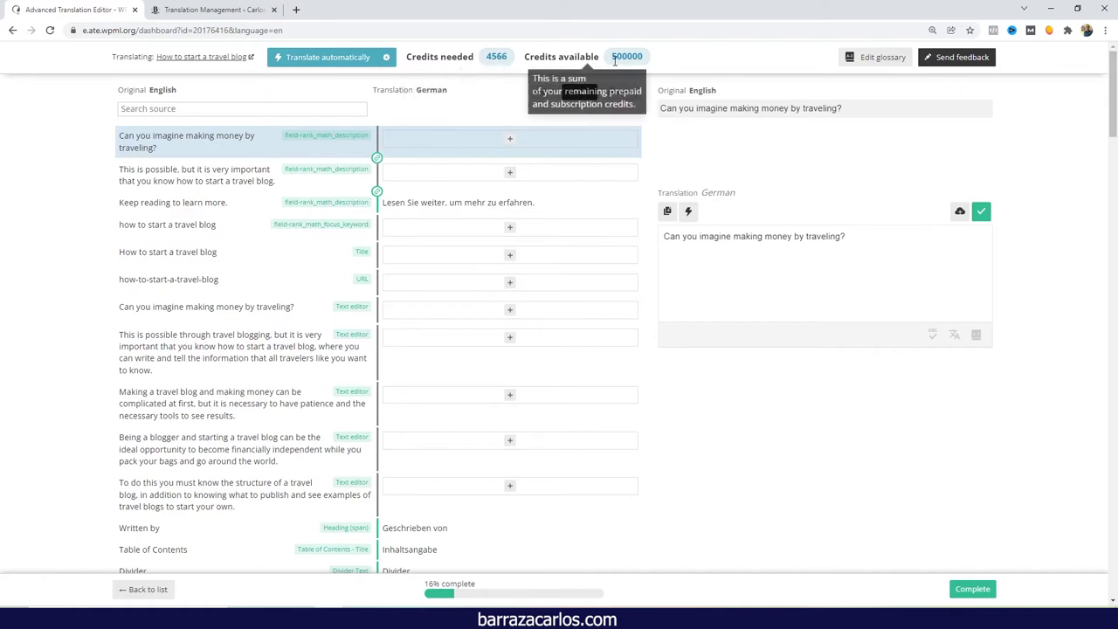
pyautogui.moveTo(613, 55); pyautogui.dragTo(645, 63)
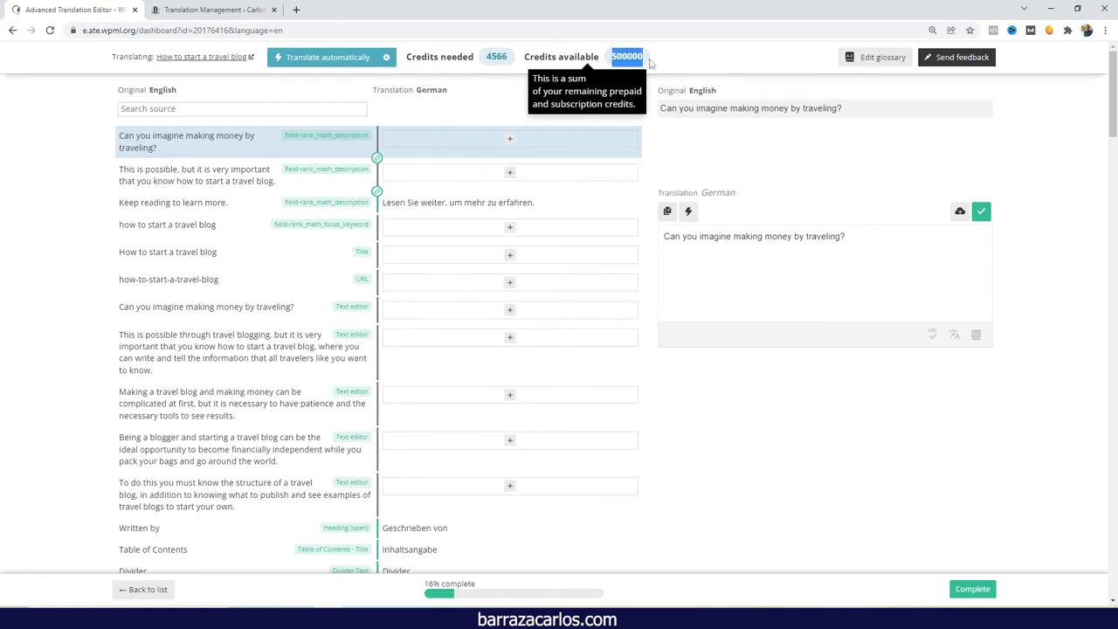
pyautogui.click(649, 63)
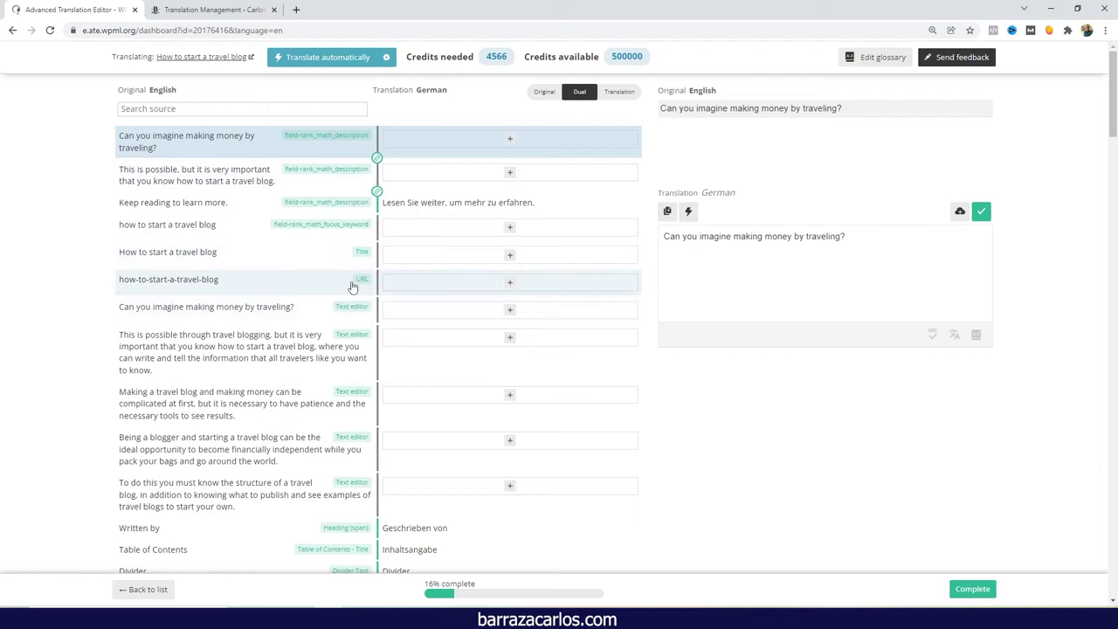
# - Machine-translate the URL slug, edit it to 'Wie-eine-Reise-Blog-starten', and save it
pyautogui.moveTo(122, 284); pyautogui.dragTo(312, 282)
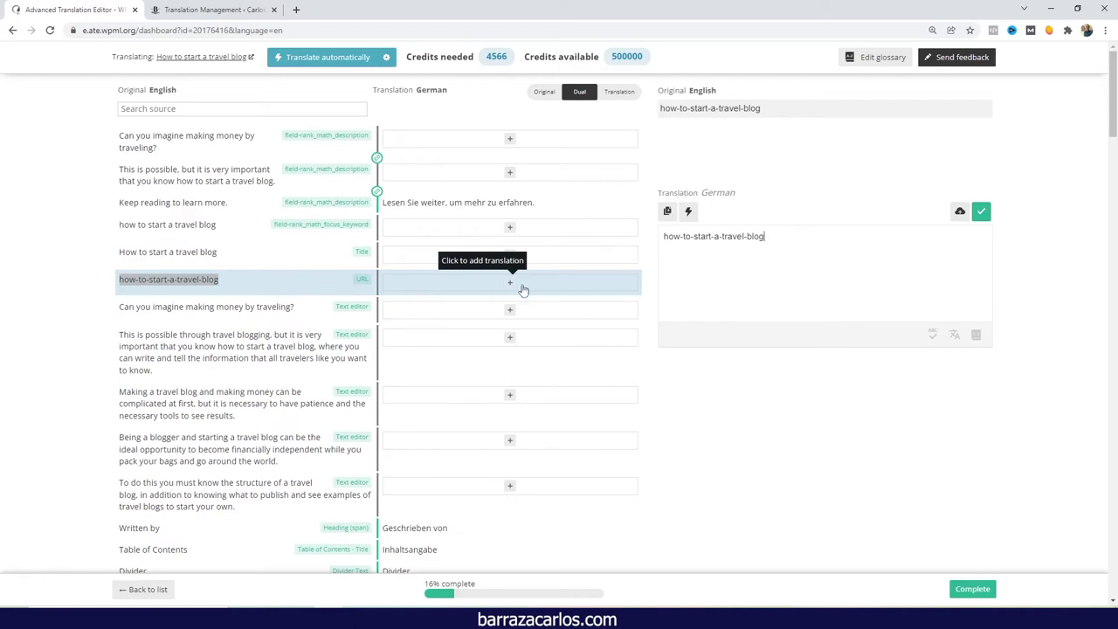
pyautogui.click(756, 207)
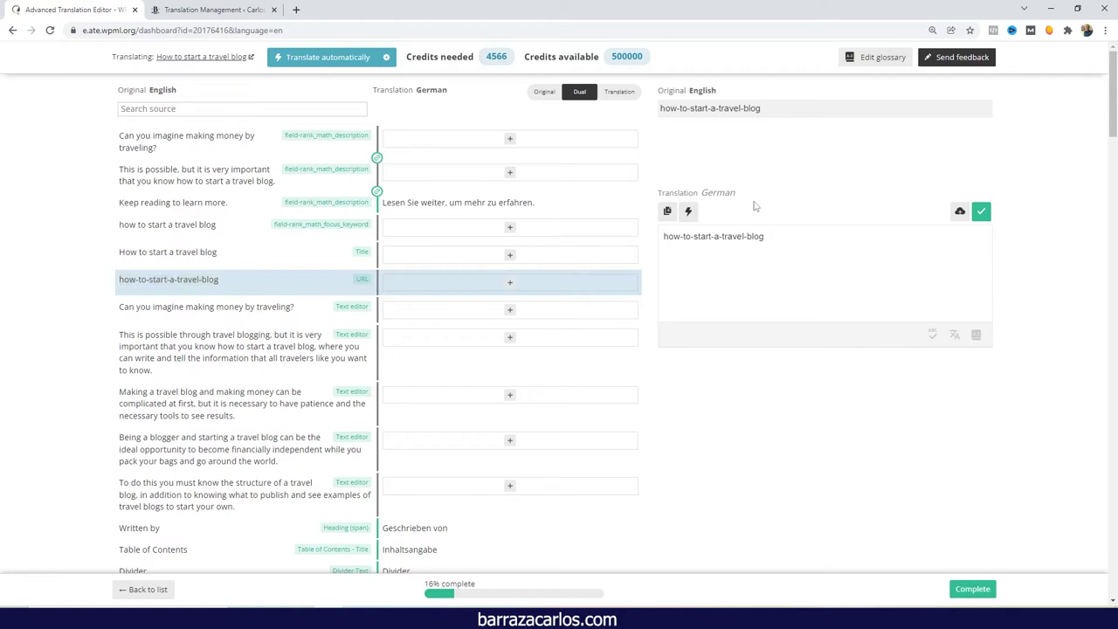
pyautogui.click(689, 214)
pyautogui.press('BackSpace')
pyautogui.press('BackSpace')
pyautogui.press('BackSpace')
pyautogui.press('BackSpace')
pyautogui.click(727, 236)
pyautogui.press('Delete')
pyautogui.press('Delete')
pyautogui.press('Delete')
pyautogui.press('Delete')
pyautogui.press('Delete')
pyautogui.press('Delete')
pyautogui.press('Delete')
pyautogui.press('Delete')
pyautogui.write('-starten')
pyautogui.write('Wie-man-eine-Reise-antritt-Blog')
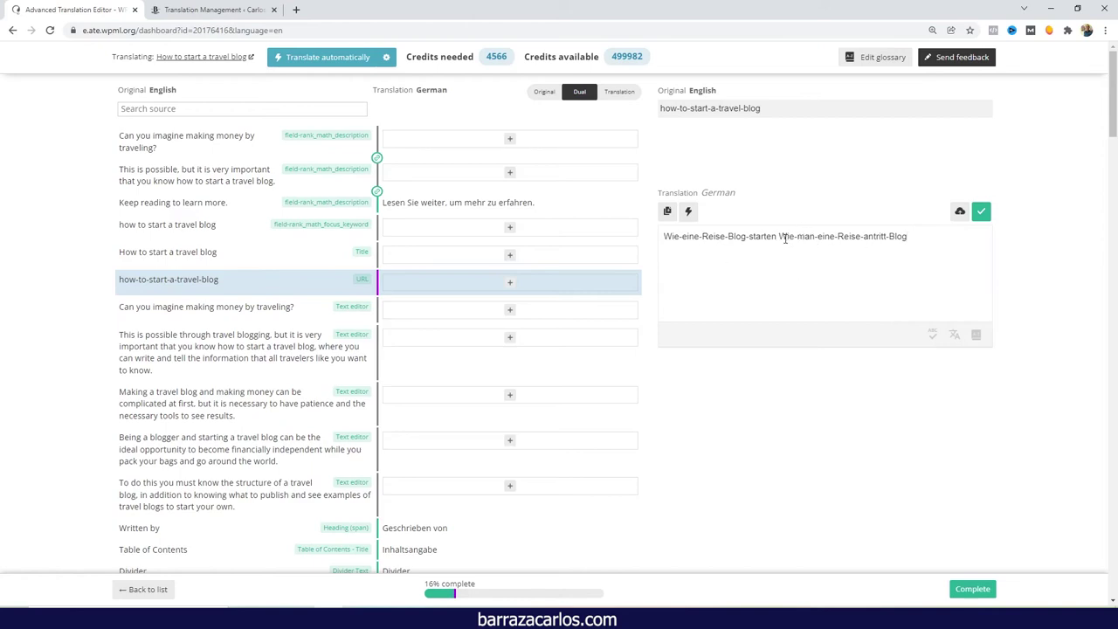
pyautogui.moveTo(779, 236)
pyautogui.mouseDown()
pyautogui.moveTo(916, 239)
pyautogui.moveTo(779, 237)
pyautogui.mouseUp()
pyautogui.click(915, 238)
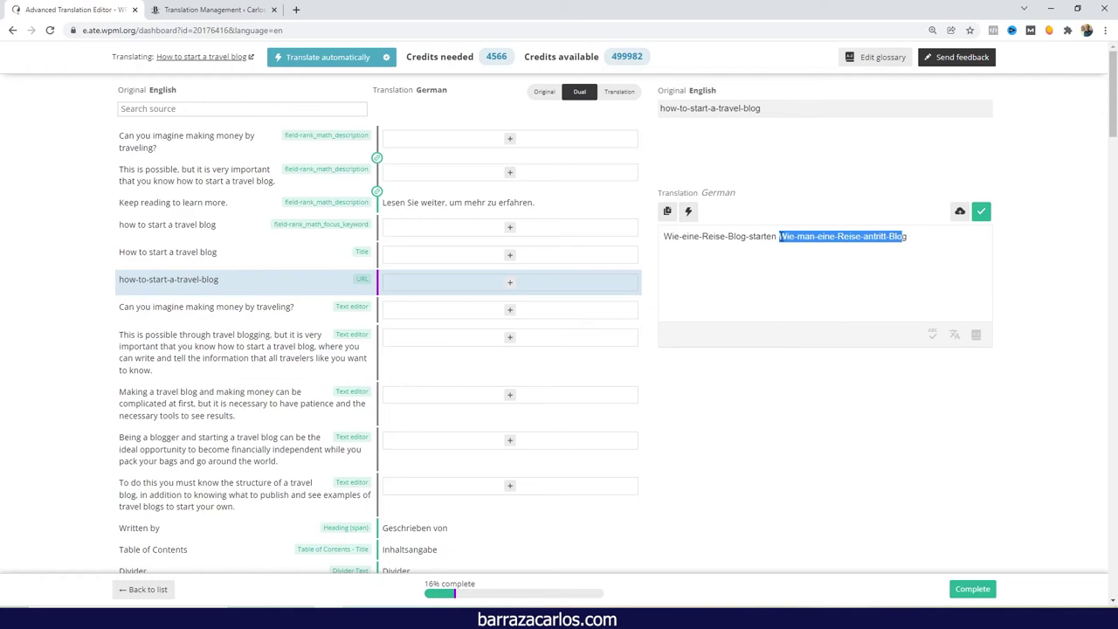
pyautogui.press('Delete')
pyautogui.press('Delete')
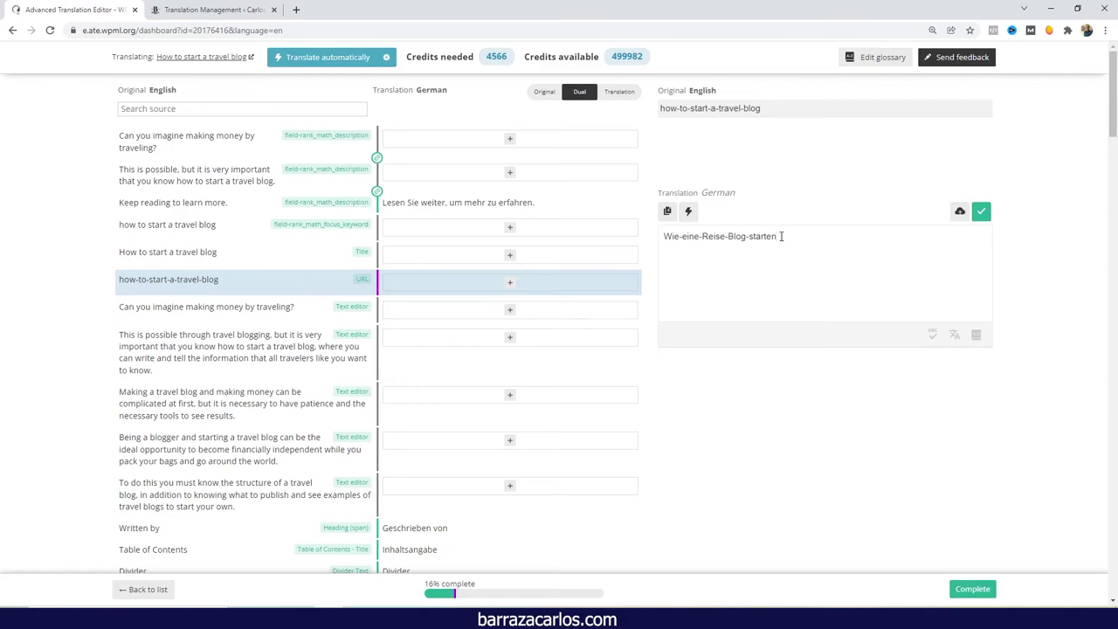
pyautogui.click(981, 210)
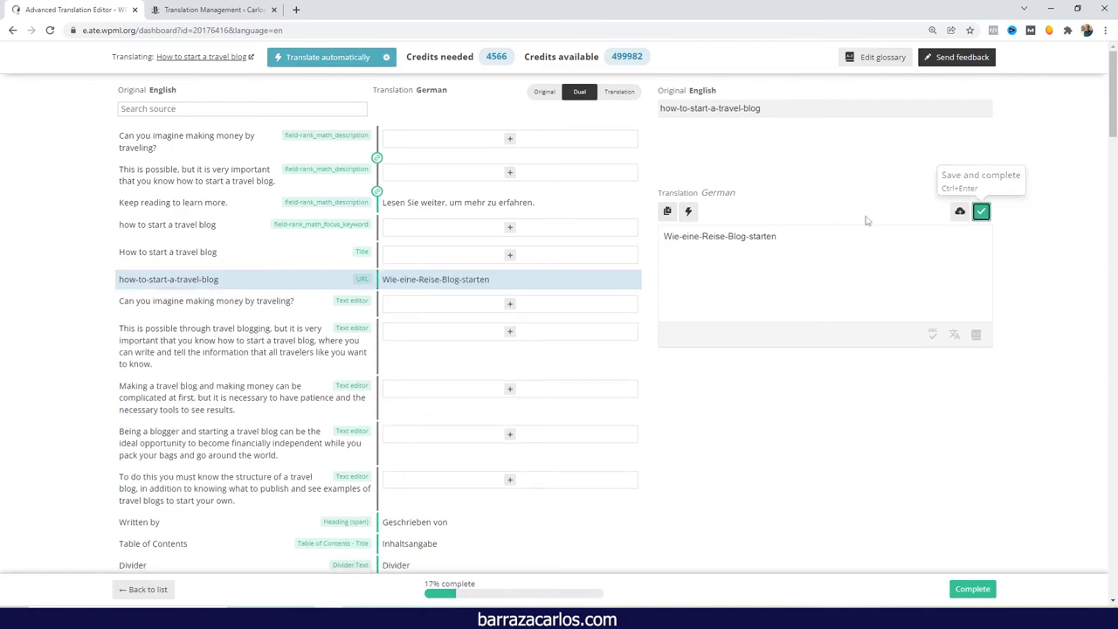
# - Machine-translate the post title to 'Wie man einen Reiseblog startet', removing accidentally pasted text
pyautogui.scroll(3, 624, 242)
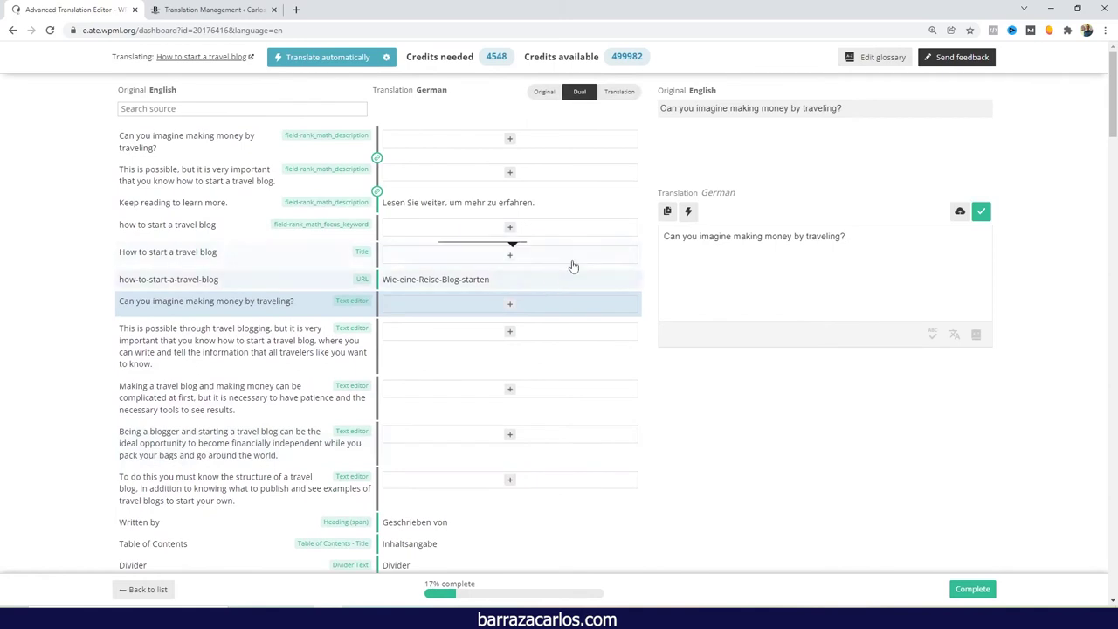
pyautogui.click(574, 260)
pyautogui.click(689, 212)
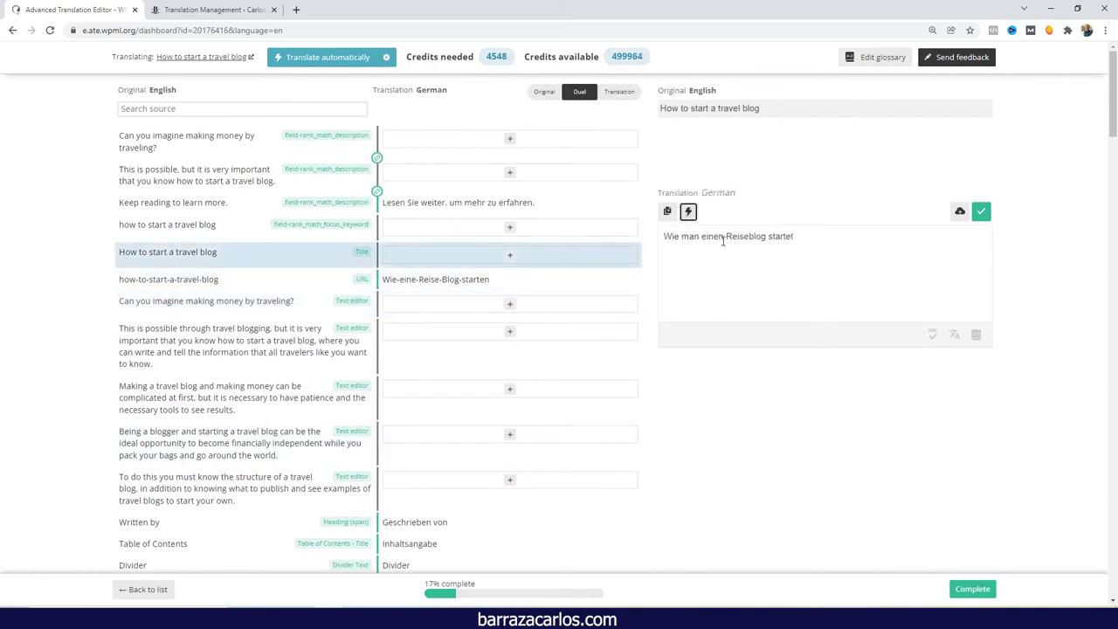
pyautogui.click(792, 236)
pyautogui.write('Wie-man-eine-Reise-antritt-Blog')
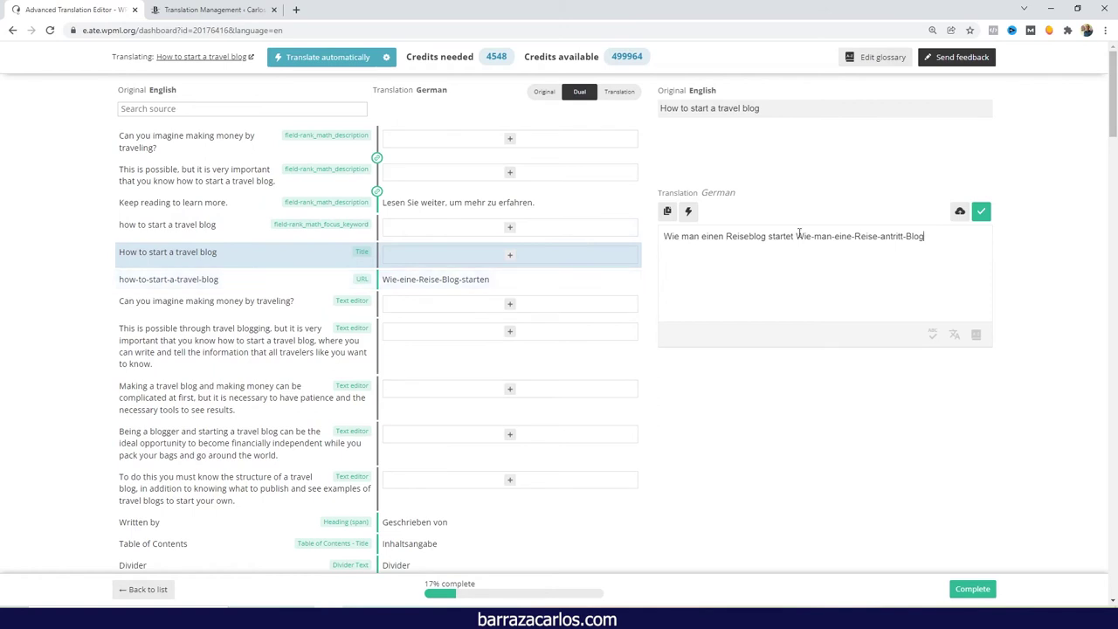
pyautogui.moveTo(804, 236); pyautogui.dragTo(932, 251)
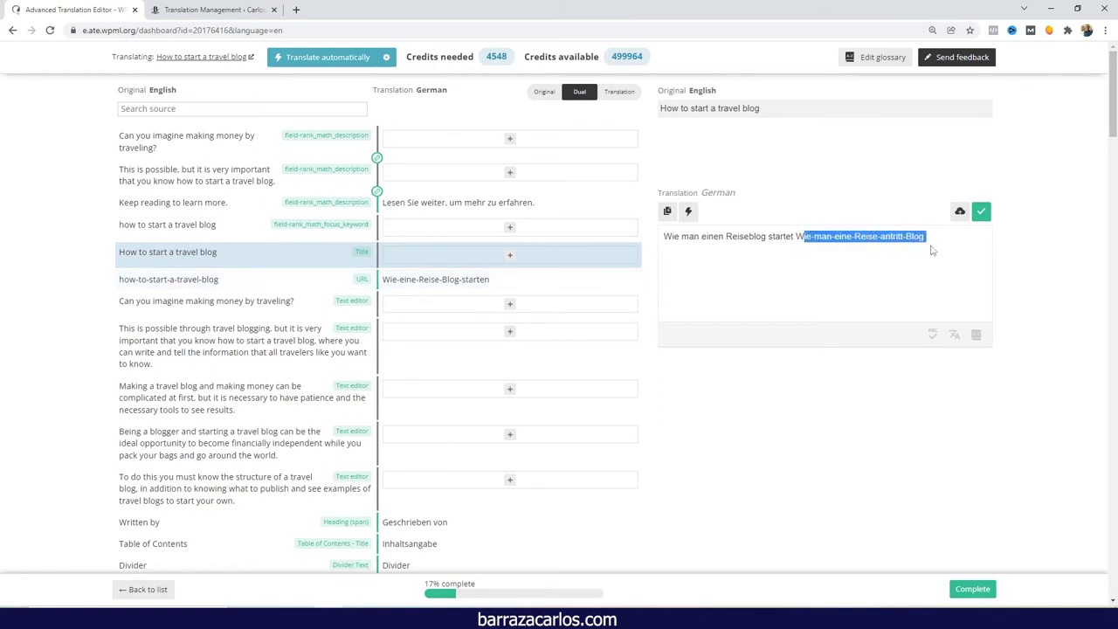
pyautogui.press('BackSpace')
pyautogui.press('BackSpace')
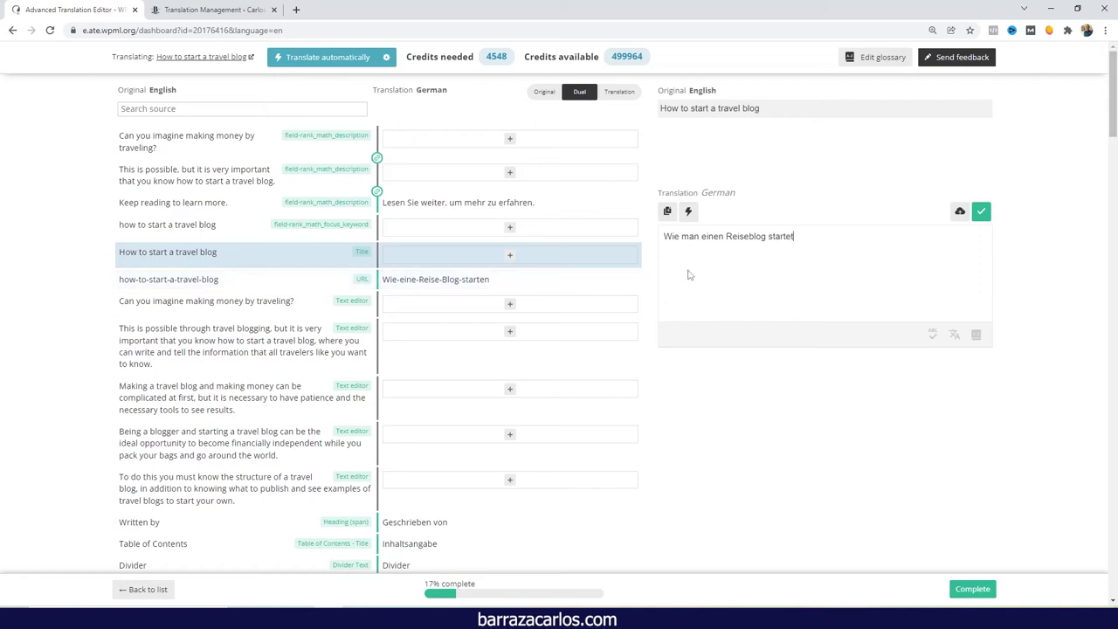
# - Scroll down to the featured image's Title, Caption, Description and Alt Text rows
pyautogui.scroll(-1, 596, 338)
pyautogui.scroll(-2, 568, 334)
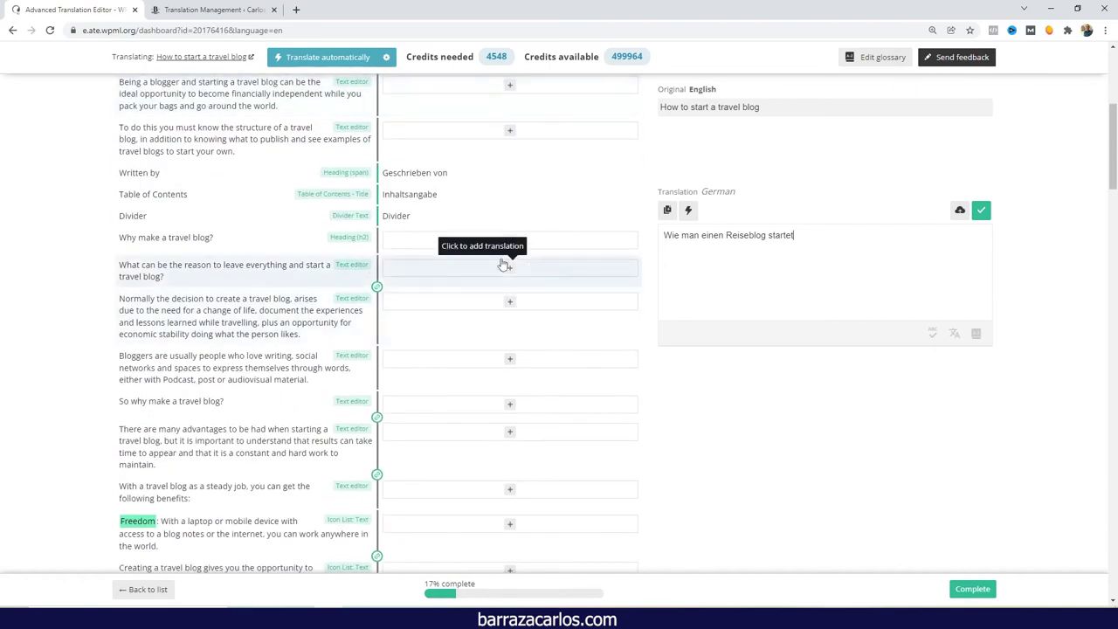
pyautogui.scroll(-6, 503, 266)
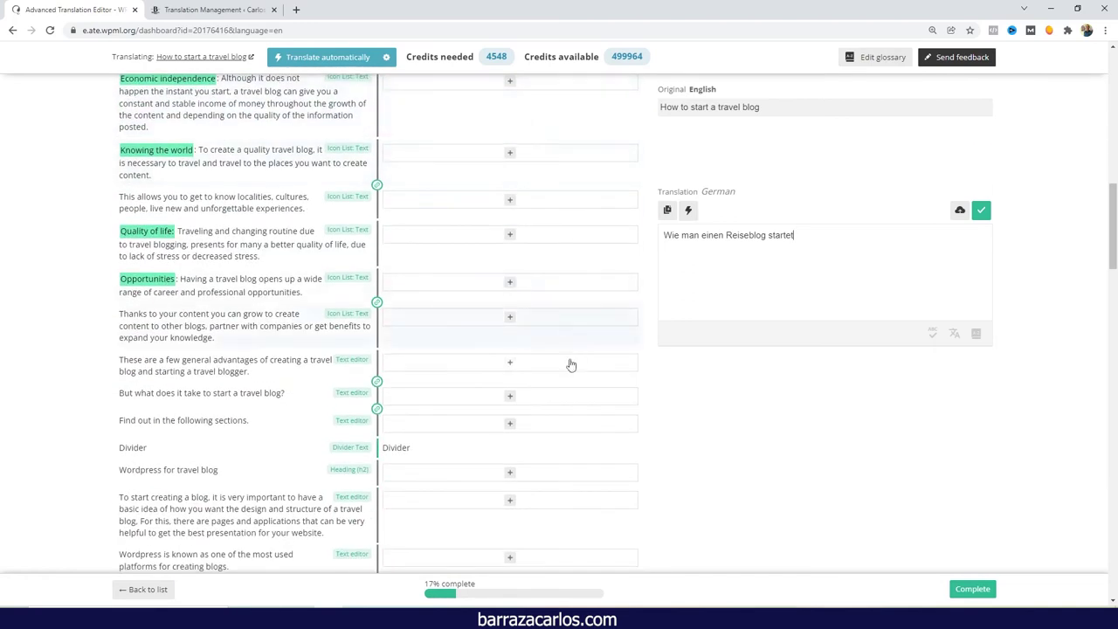
pyautogui.scroll(-9, 568, 324)
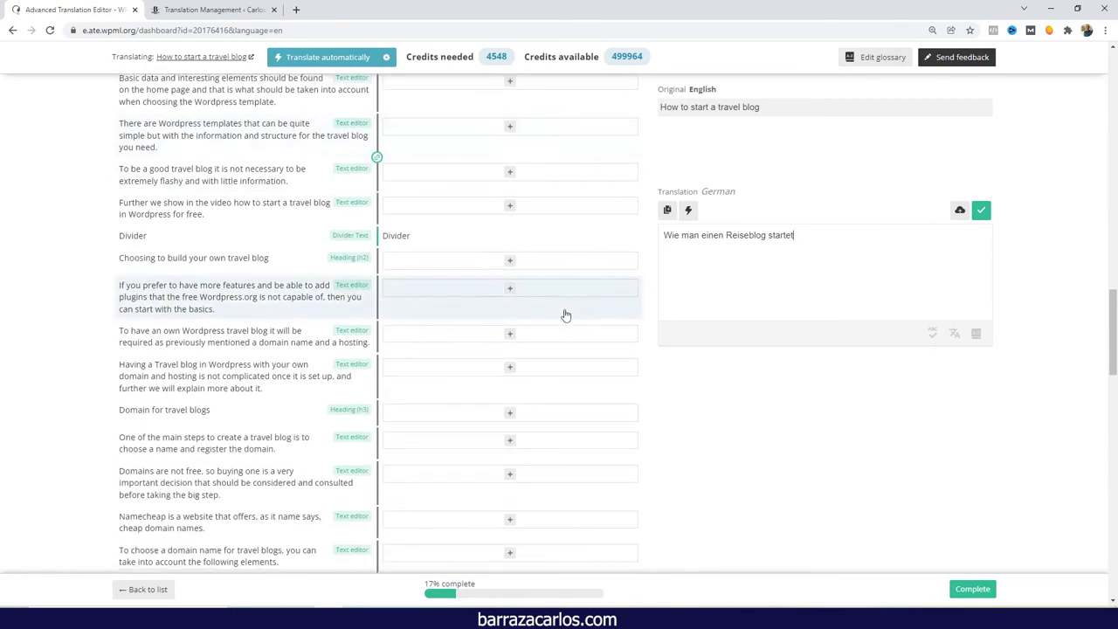
pyautogui.scroll(-12, 564, 314)
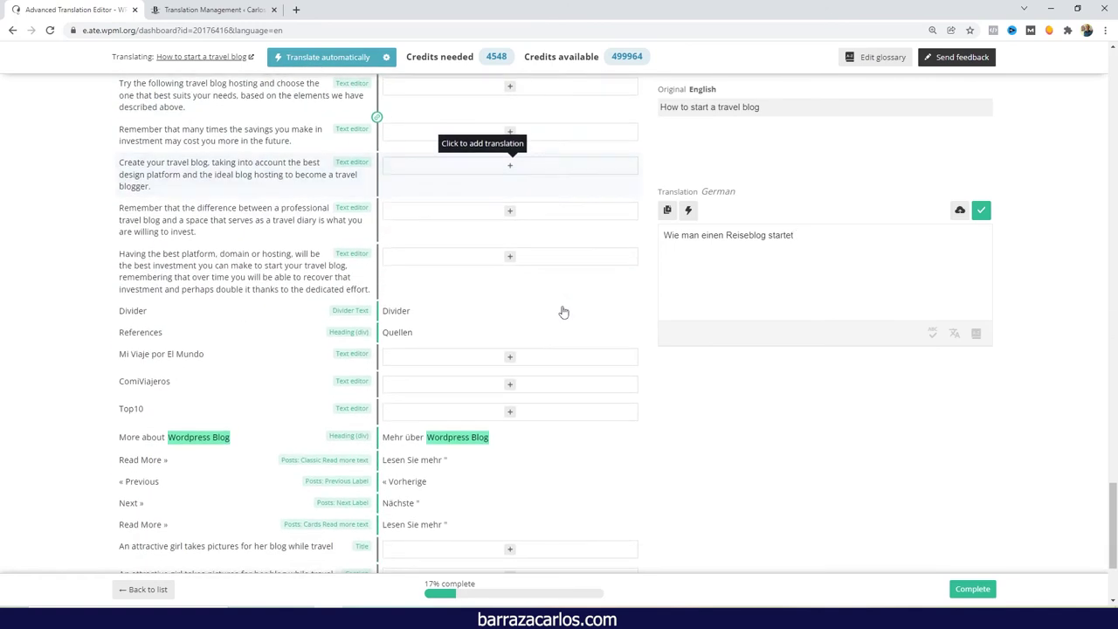
pyautogui.scroll(-2, 568, 312)
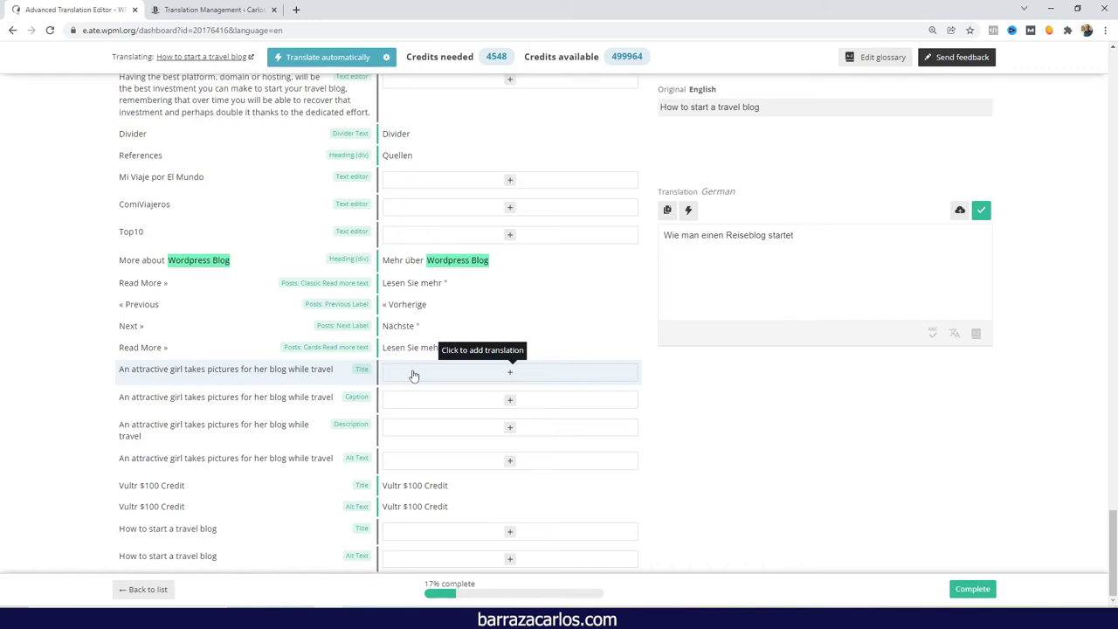
# - Paste DeepL's German text into the image title, then save the title, description and alt-text translations
pyautogui.click(602, 374)
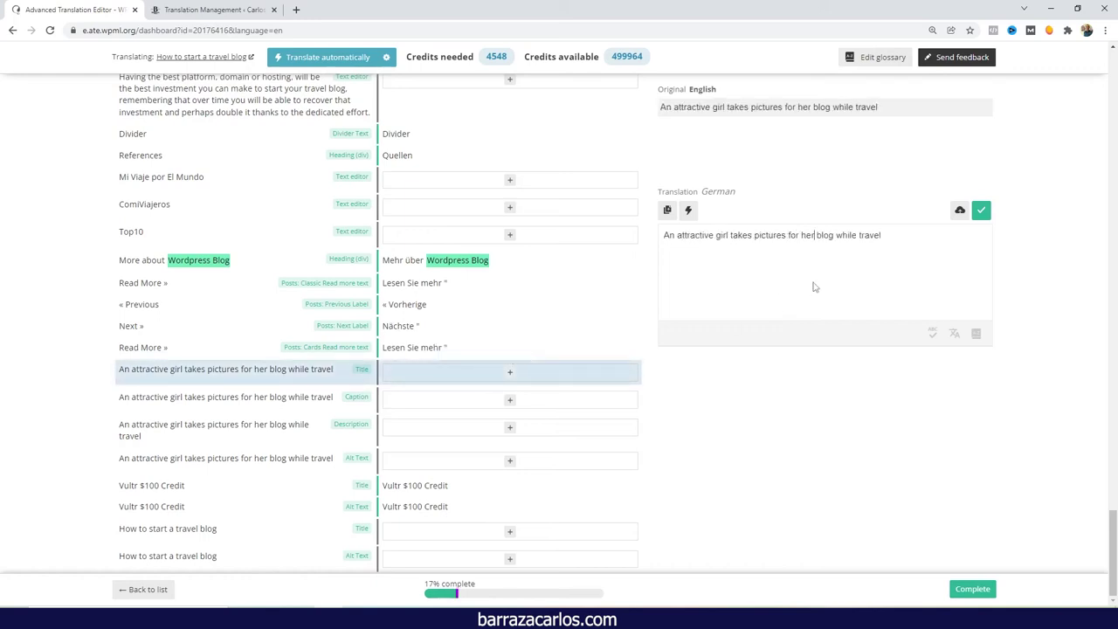
pyautogui.hotkey('ctrl', 'a')
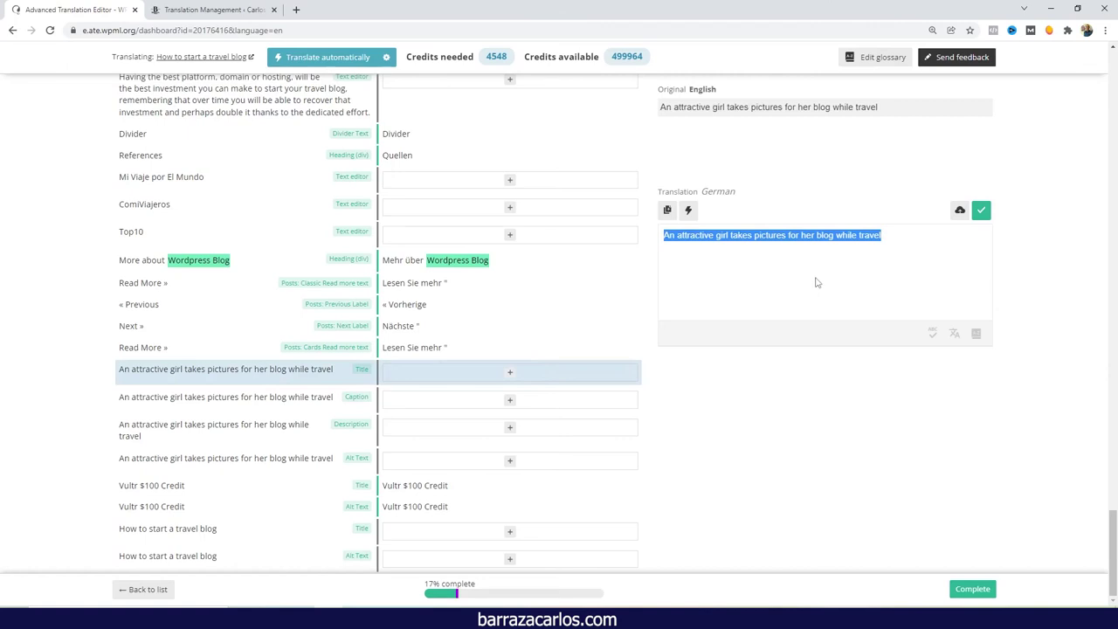
pyautogui.hotkey('ctrl', 'c')
pyautogui.hotkey('ctrl', 'c')
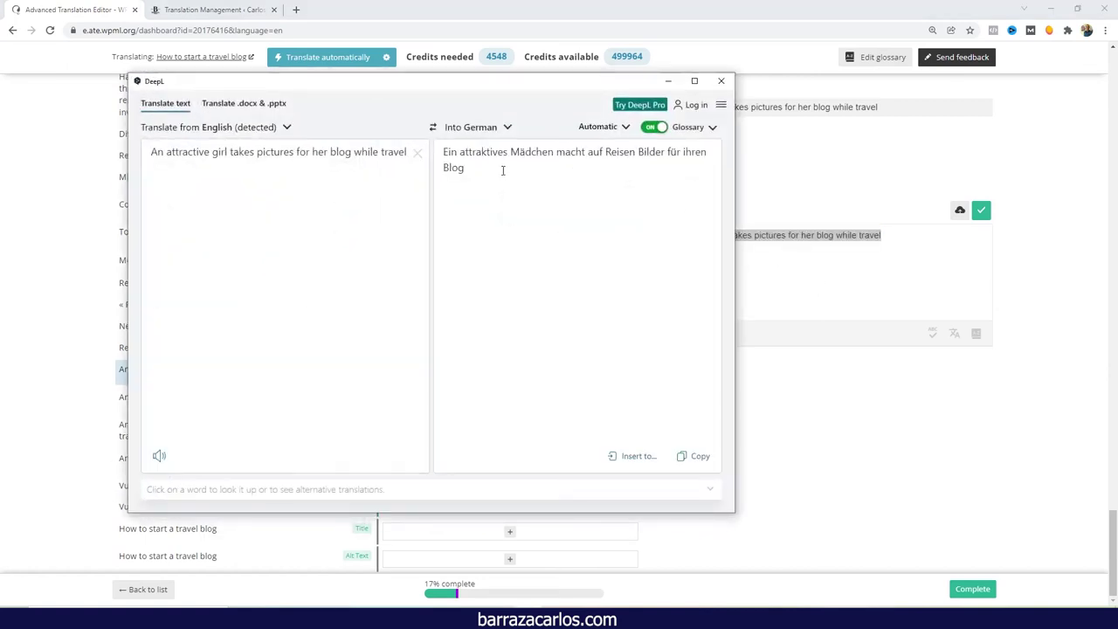
pyautogui.moveTo(505, 173); pyautogui.dragTo(441, 149)
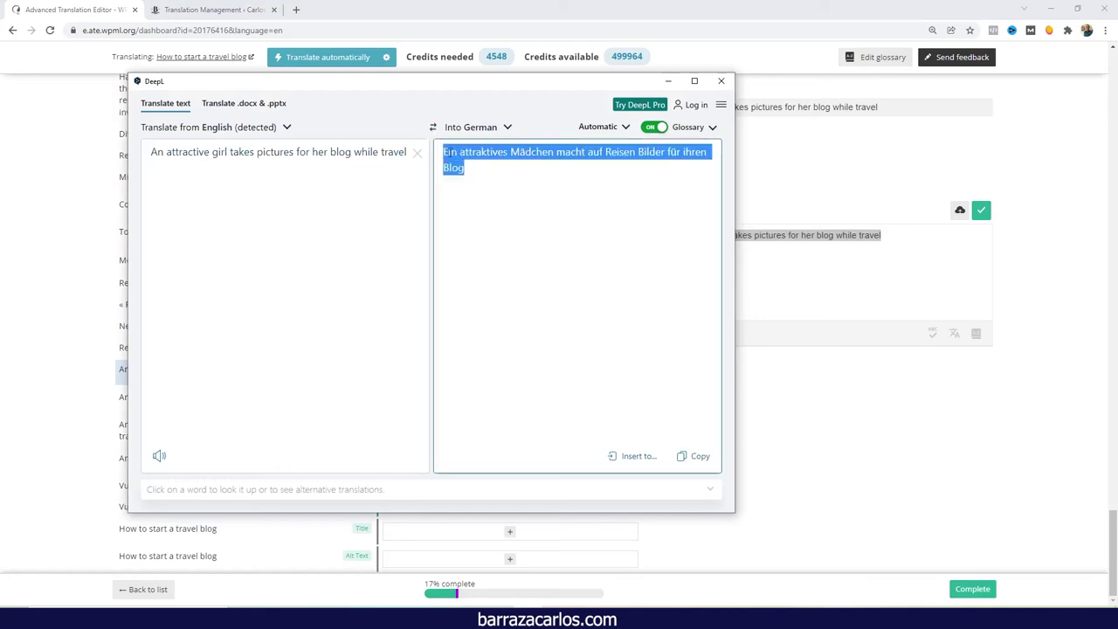
pyautogui.click(795, 264)
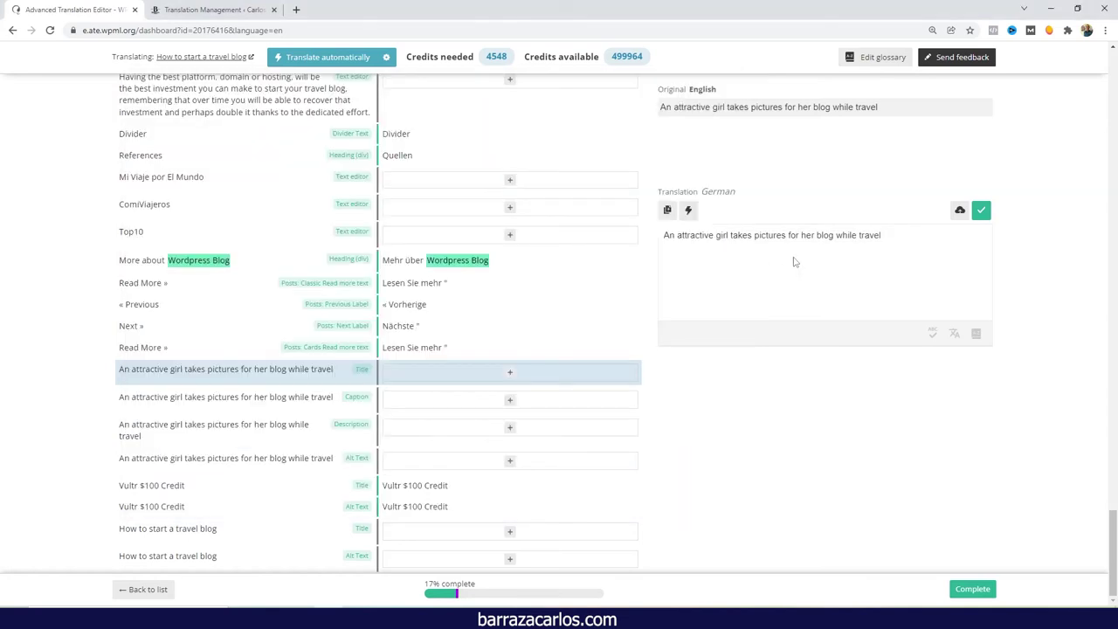
pyautogui.hotkey('ctrl', 'a')
pyautogui.hotkey('ctrl', 'v')
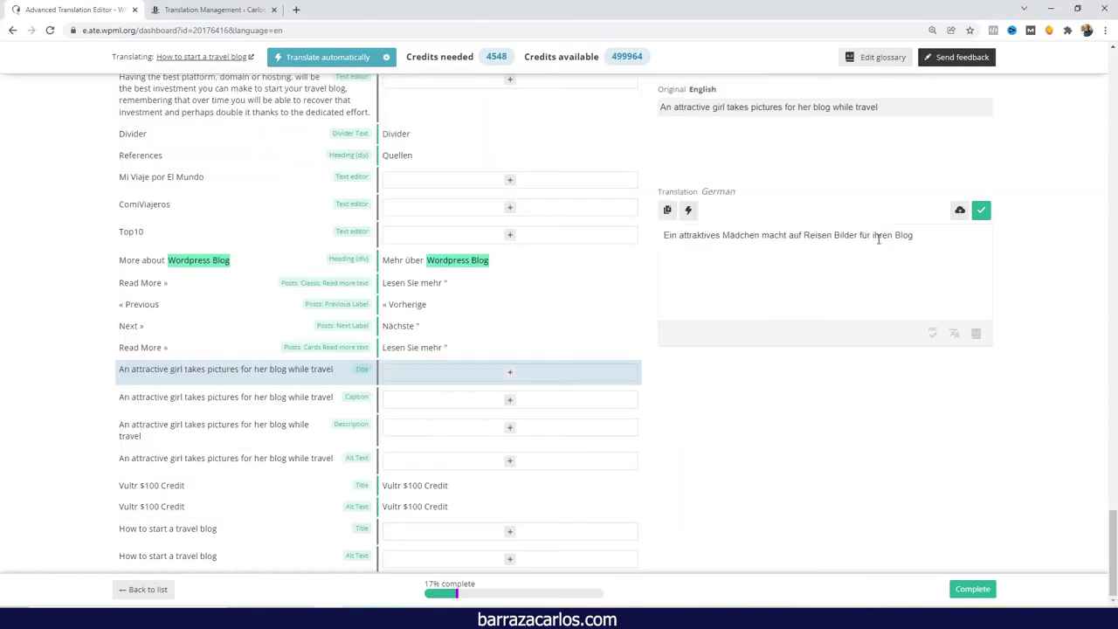
pyautogui.click(981, 211)
pyautogui.click(982, 212)
pyautogui.click(981, 211)
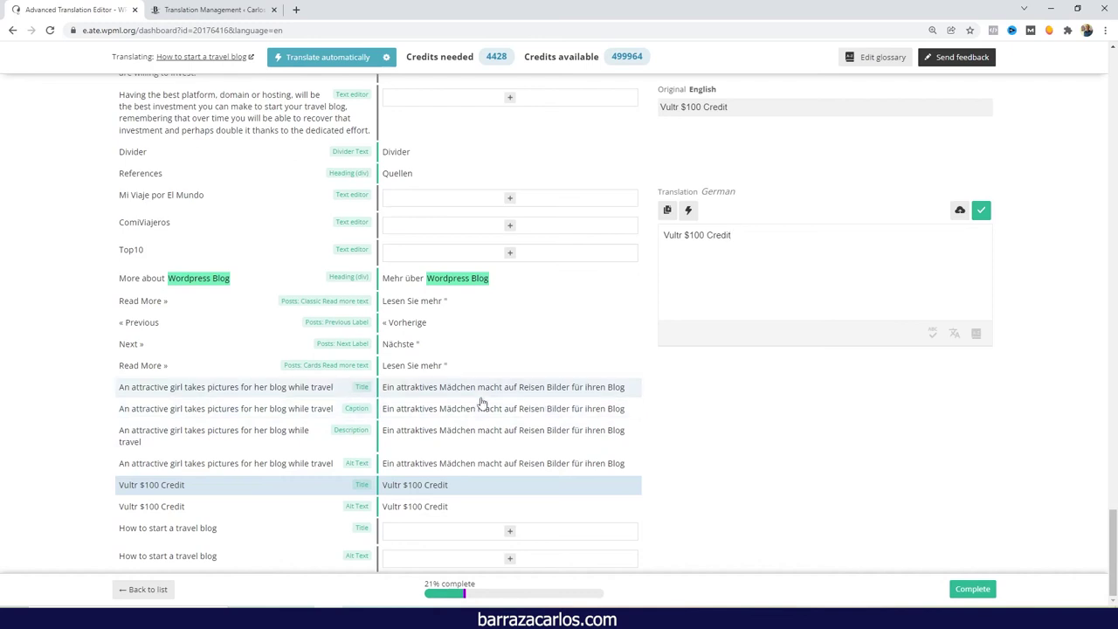
# - Machine-translate and save the German SEO meta description, then confirm the title translation
pyautogui.scroll(4, 516, 468)
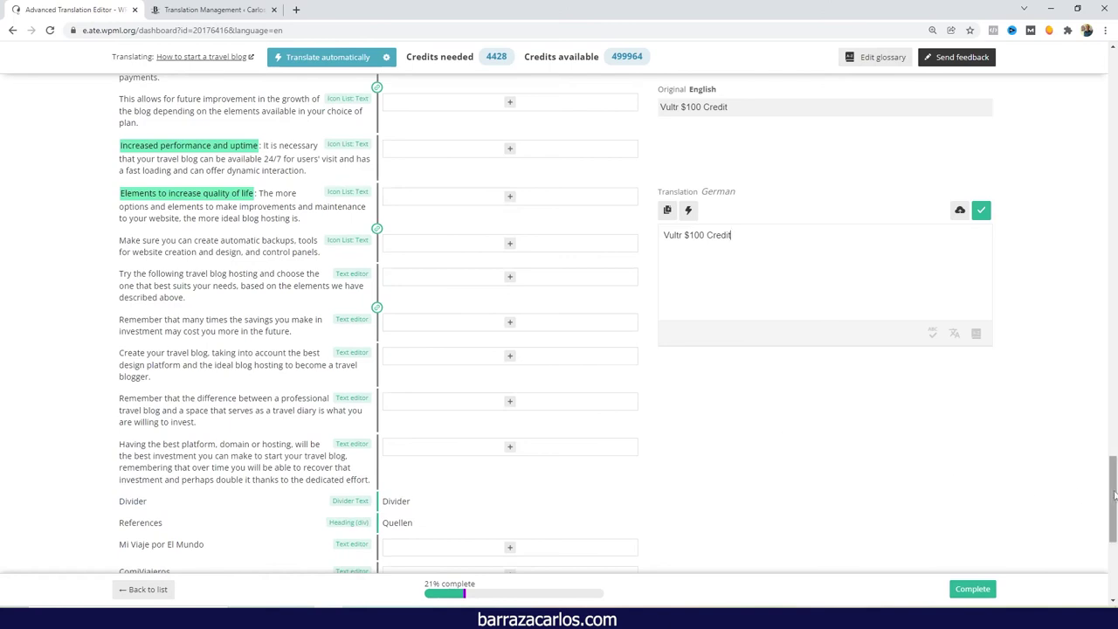
pyautogui.moveTo(1113, 498); pyautogui.dragTo(1114, 83)
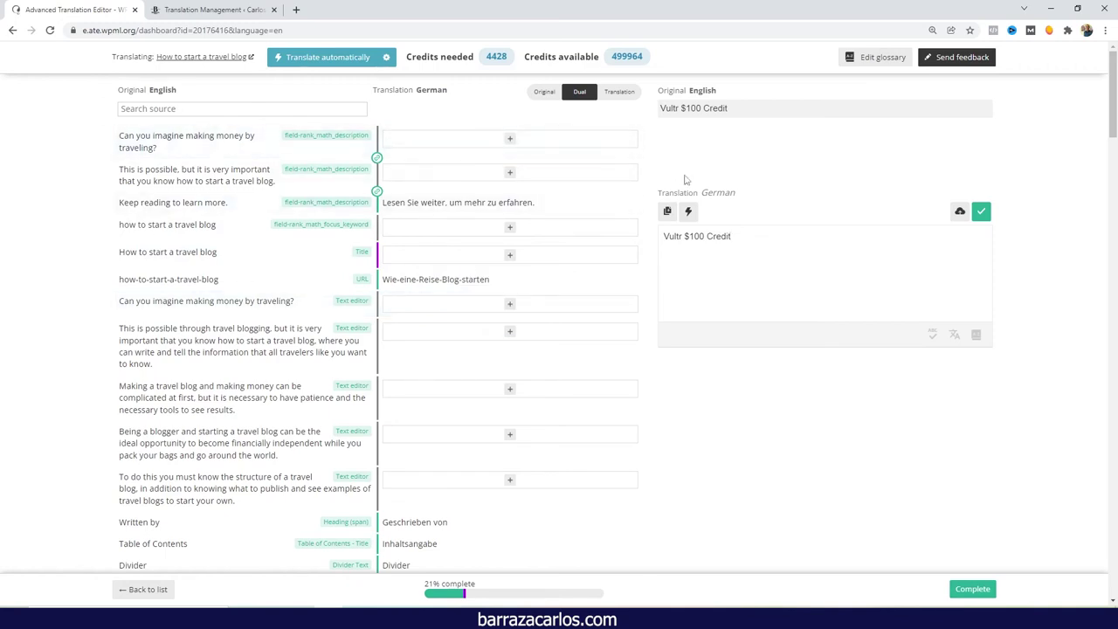
pyautogui.click(510, 147)
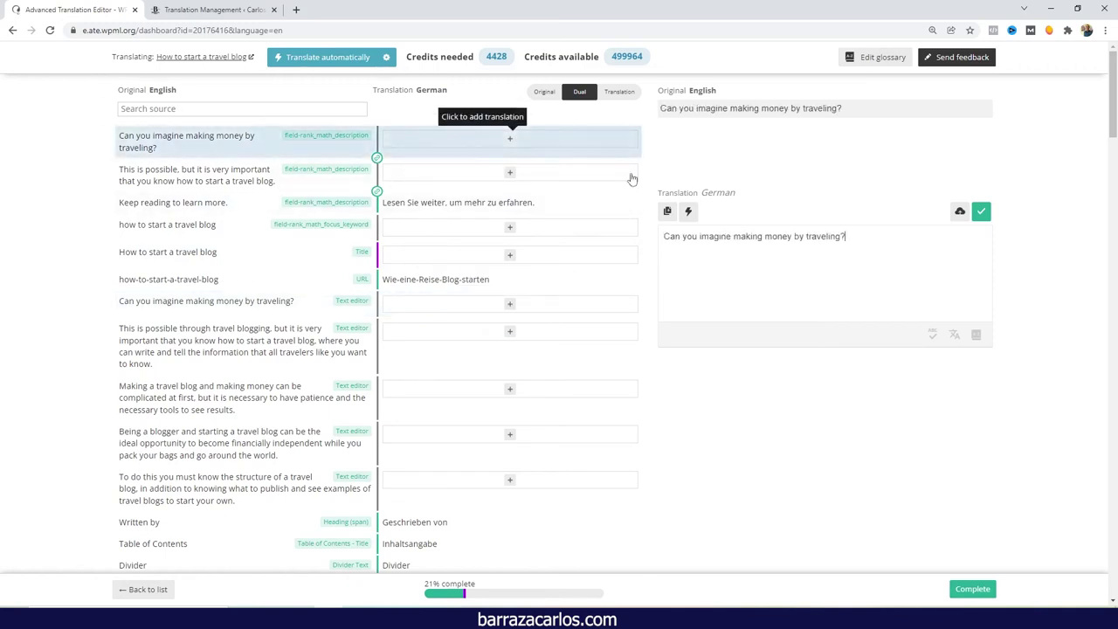
pyautogui.click(689, 213)
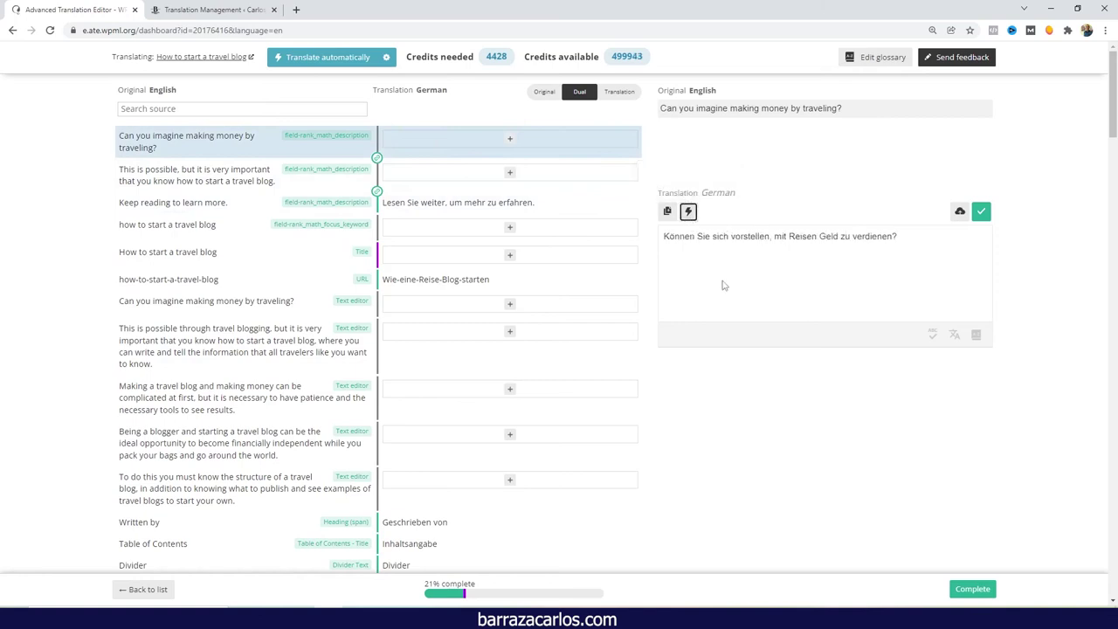
pyautogui.click(982, 211)
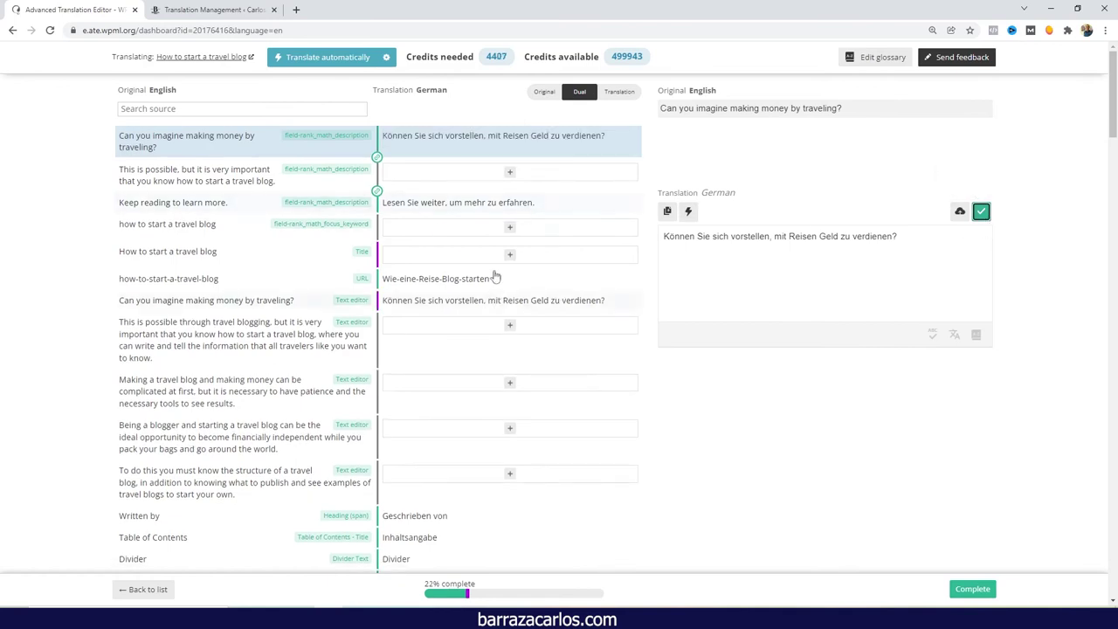
pyautogui.click(454, 253)
pyautogui.click(978, 215)
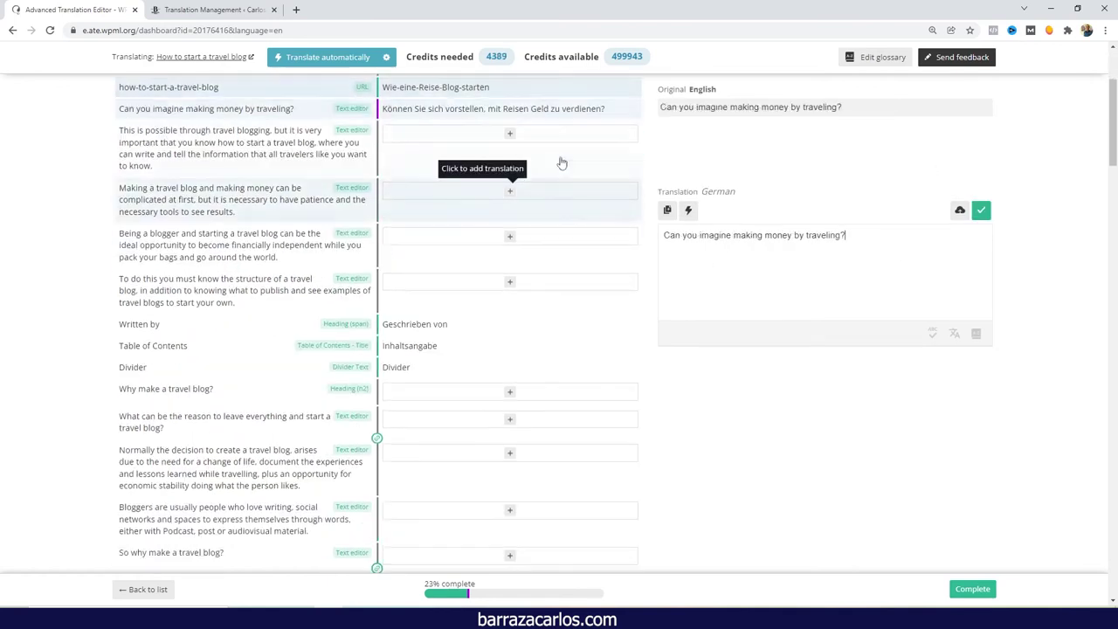
pyautogui.click(981, 211)
# - Copy the meta description's German question into the body's opening question row and save it
pyautogui.scroll(3, 542, 227)
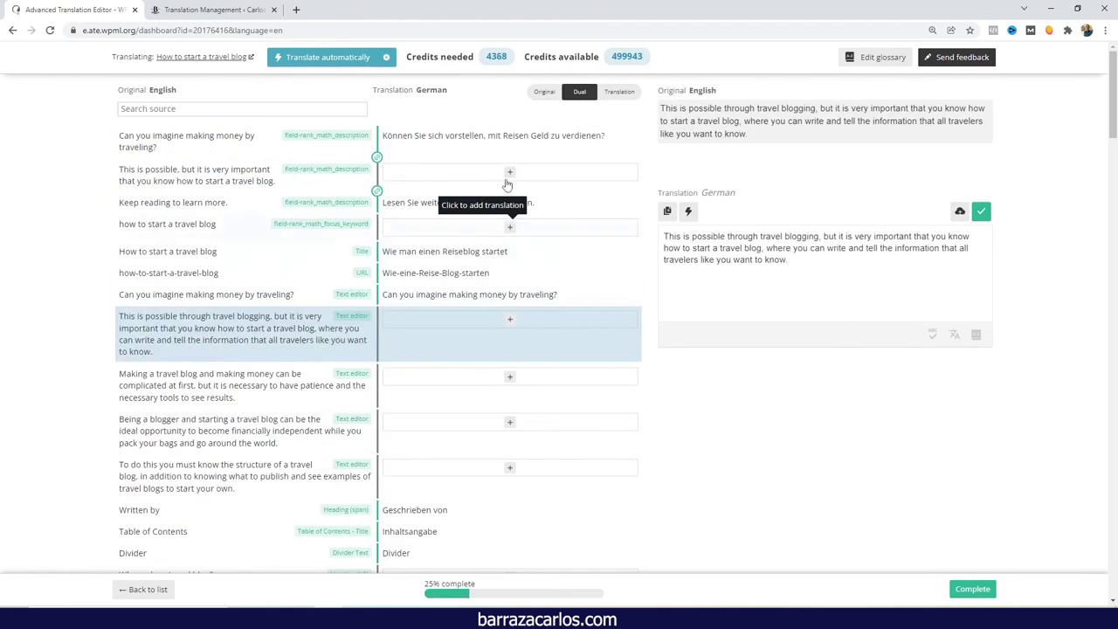
pyautogui.click(428, 295)
pyautogui.click(541, 145)
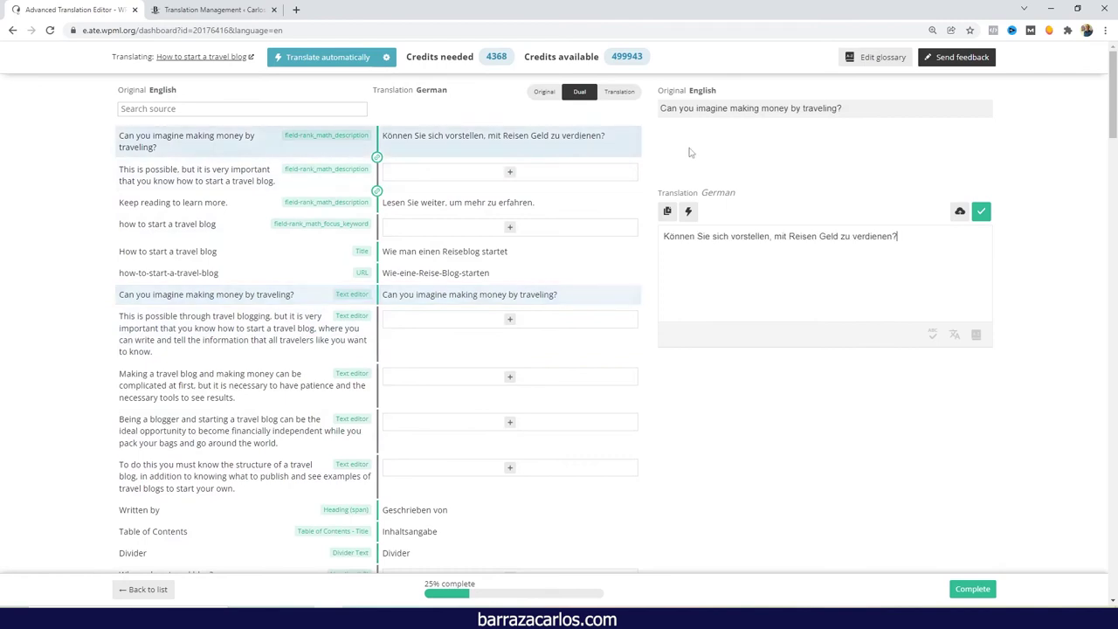
pyautogui.tripleClick(844, 252)
pyautogui.hotkey('ctrl', 'v')
pyautogui.click(572, 308)
pyautogui.hotkey('ctrl', 'a')
pyautogui.hotkey('ctrl', 'v')
pyautogui.click(984, 213)
pyautogui.scroll(3, 524, 195)
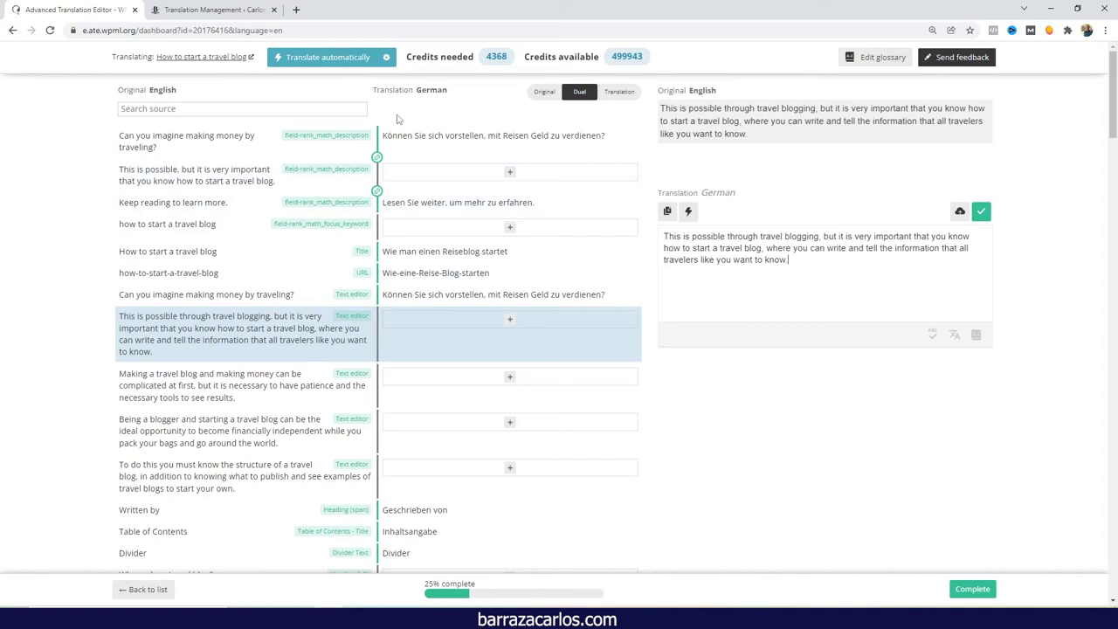
# - Auto-translate all remaining segments into German and complete the translation at 100%
pyautogui.click(336, 60)
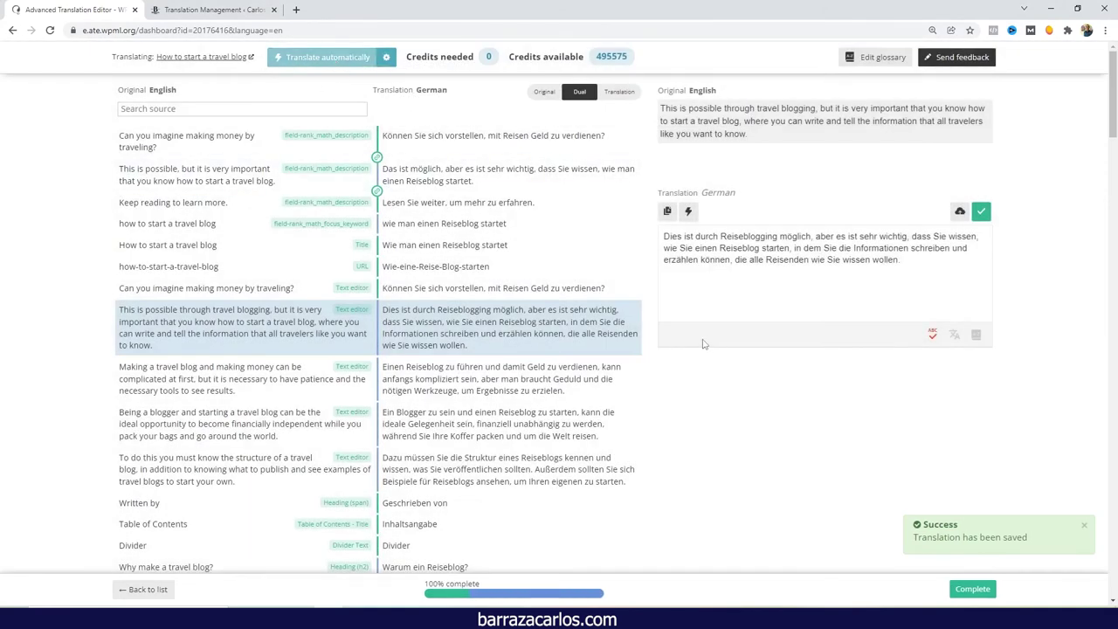
pyautogui.click(979, 591)
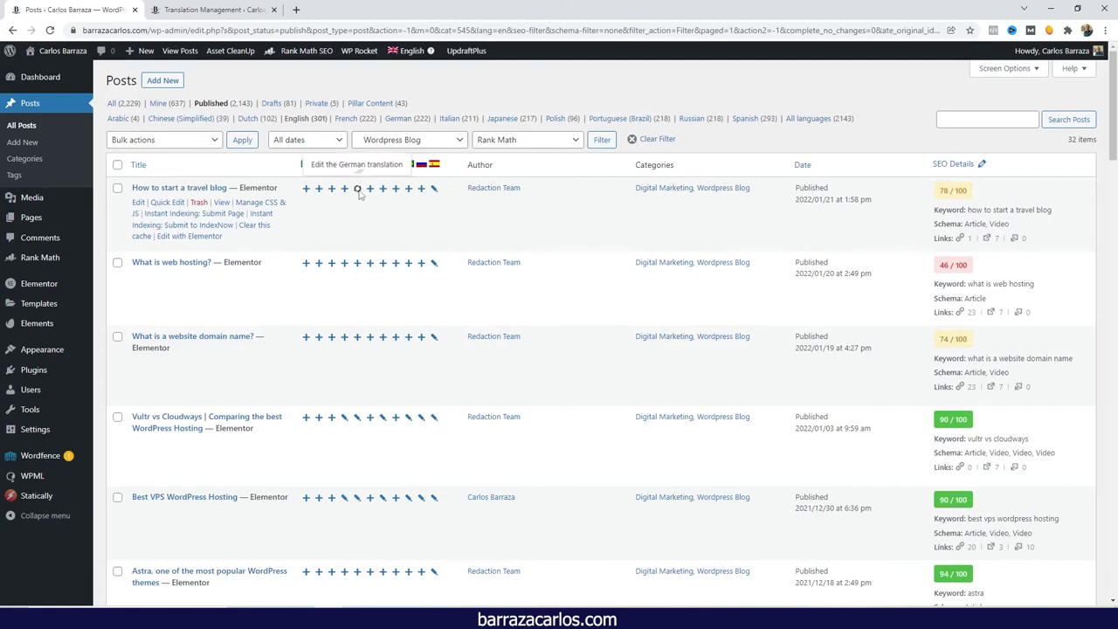
# - Open the live travel-blog post in a new tab and switch it to Deutsch
pyautogui.rightClick(222, 206)
pyautogui.click(240, 217)
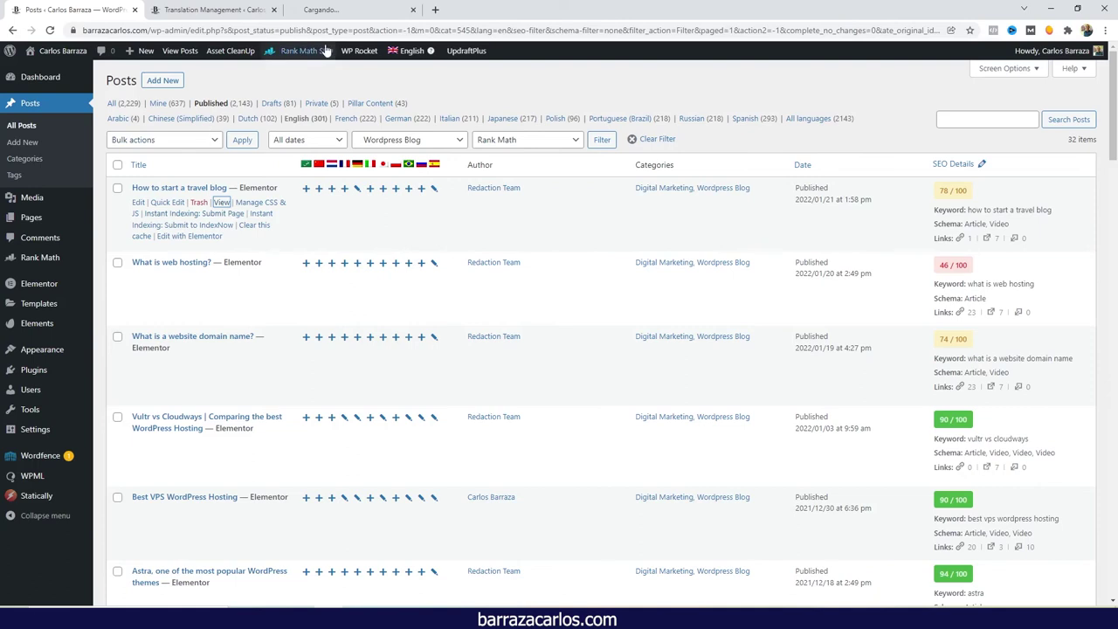
pyautogui.click(347, 12)
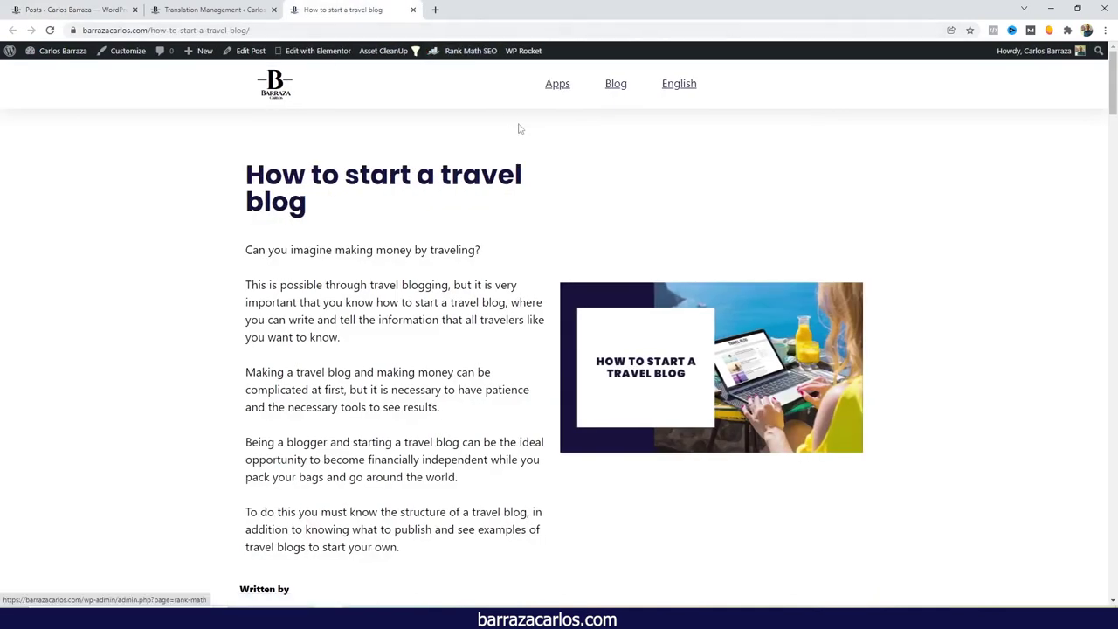
pyautogui.moveTo(679, 94)
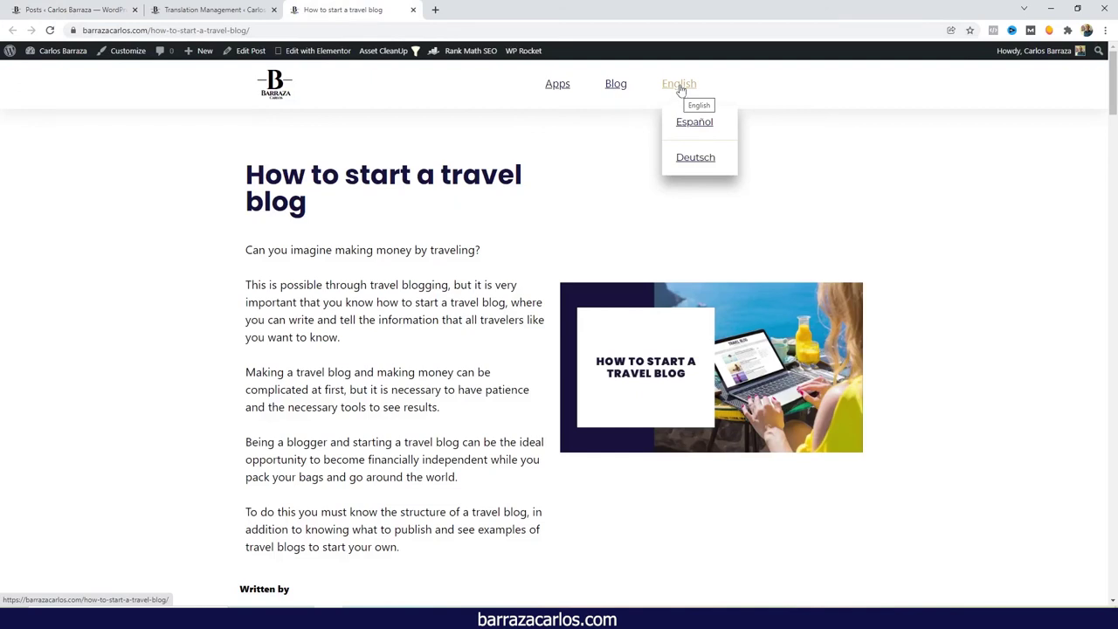
pyautogui.click(702, 164)
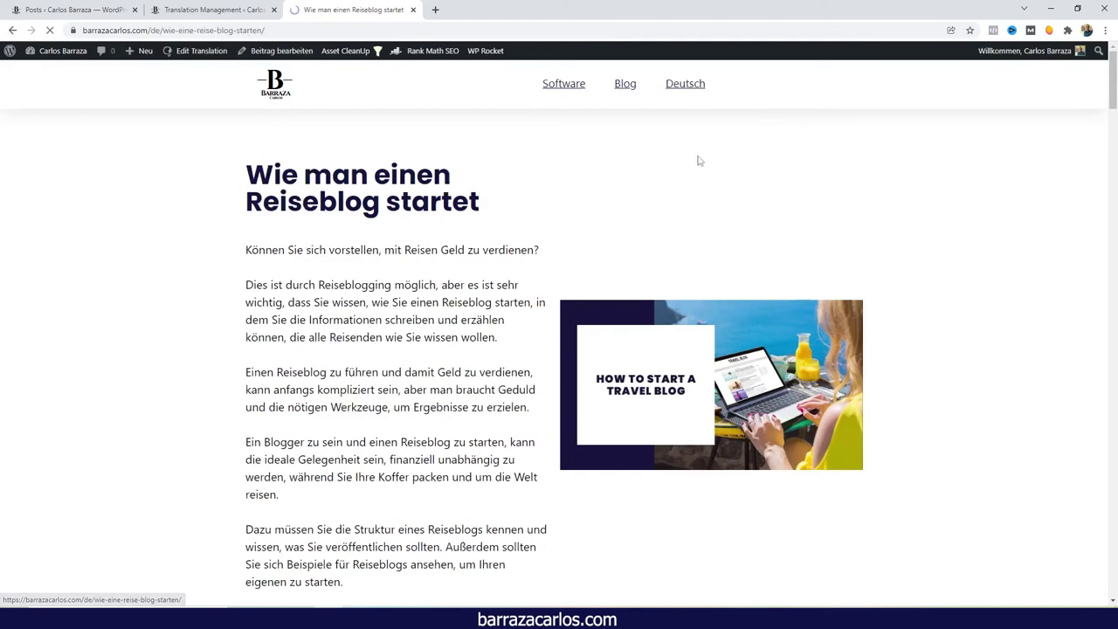
# - Read through the German post 'Wie man einen Reiseblog startet', then return to the admin Posts list
pyautogui.scroll(-4, 426, 278)
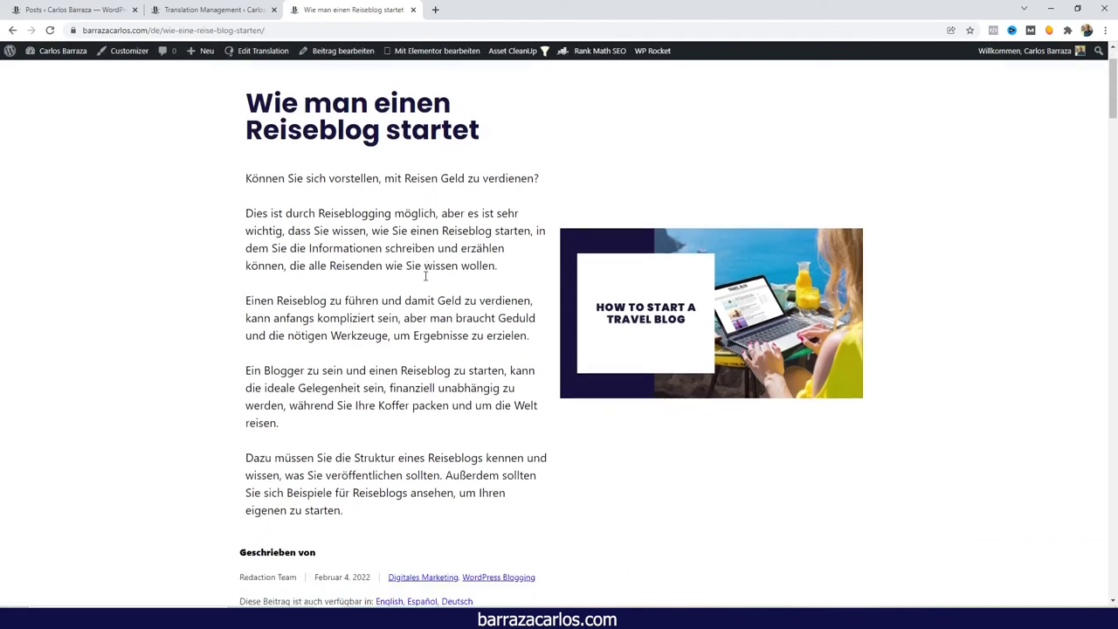
pyautogui.scroll(-8, 425, 276)
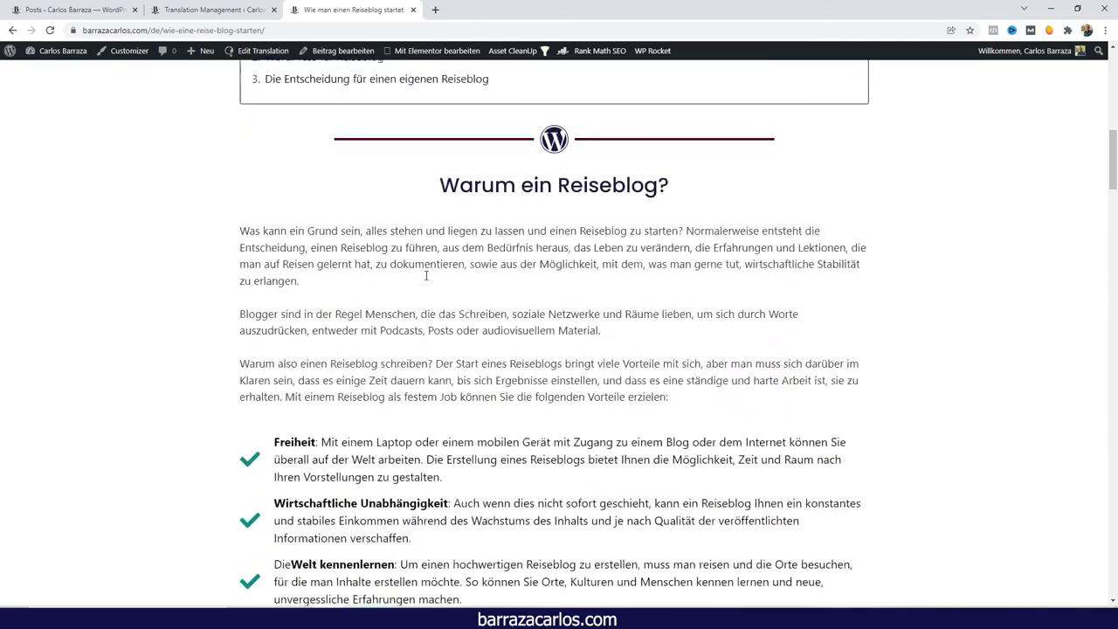
pyautogui.scroll(-8, 417, 288)
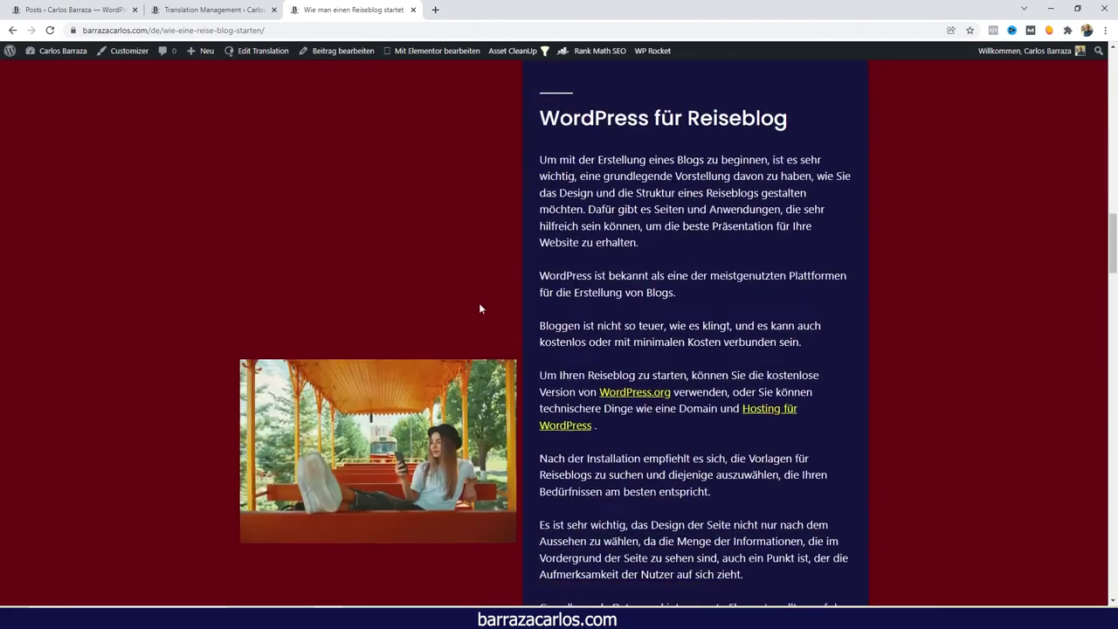
pyautogui.scroll(-6, 569, 407)
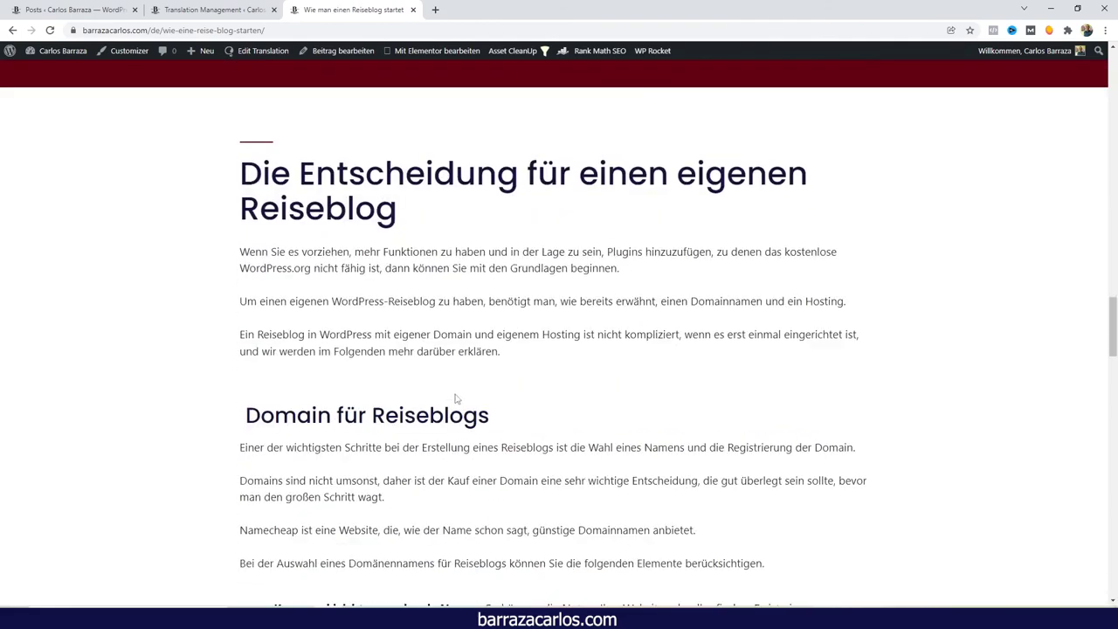
pyautogui.scroll(-2, 432, 370)
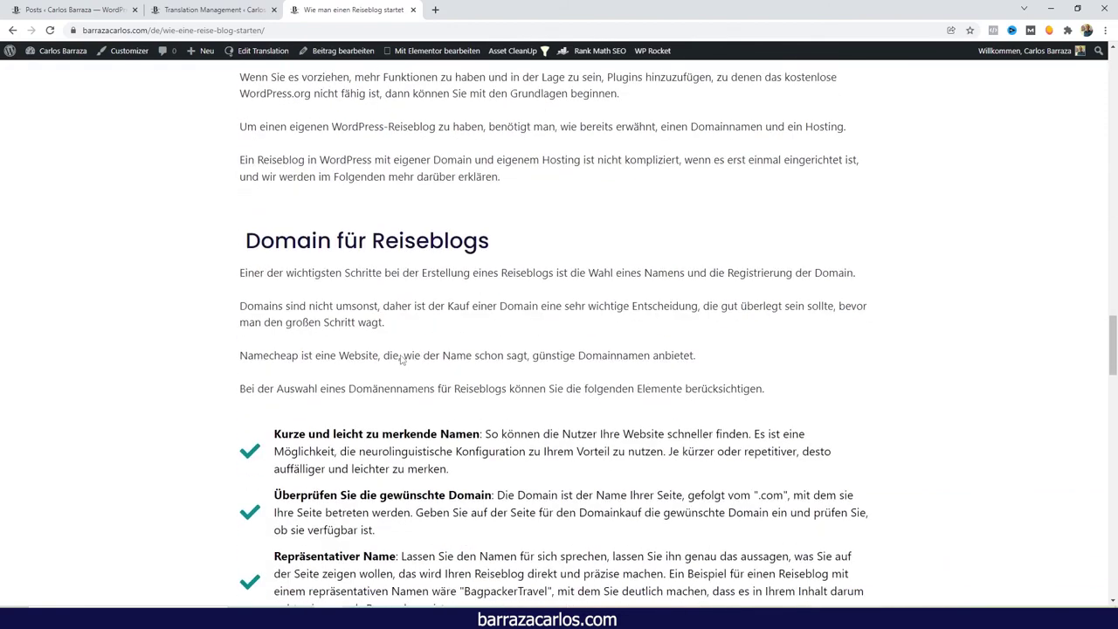
pyautogui.scroll(-9, 340, 266)
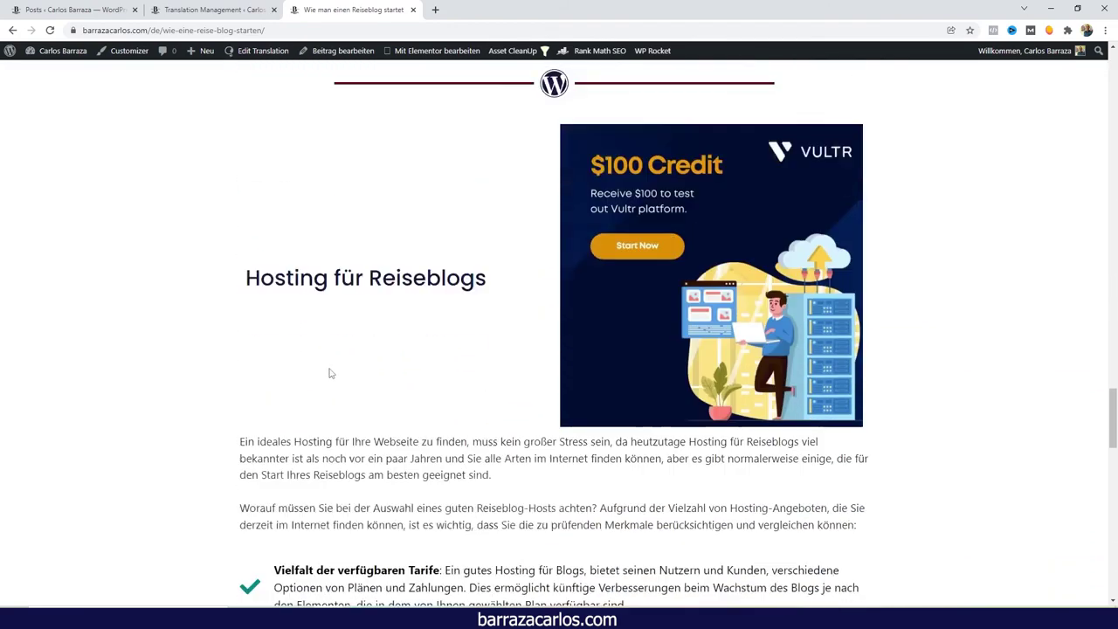
pyautogui.scroll(1, 358, 226)
pyautogui.scroll(-8, 352, 280)
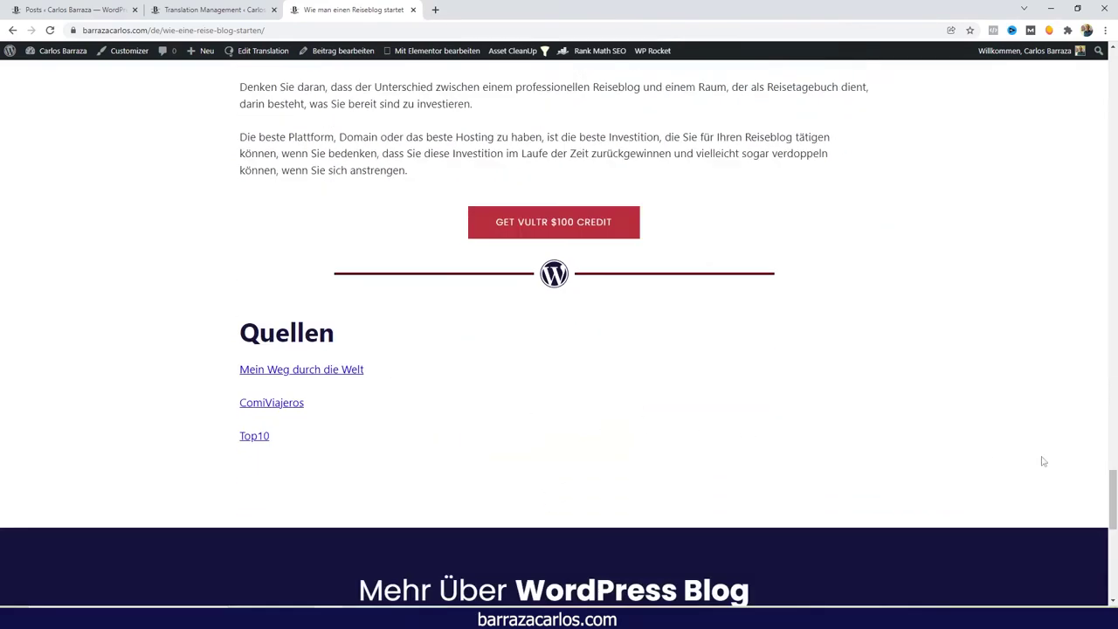
pyautogui.moveTo(1113, 502); pyautogui.dragTo(1115, 81)
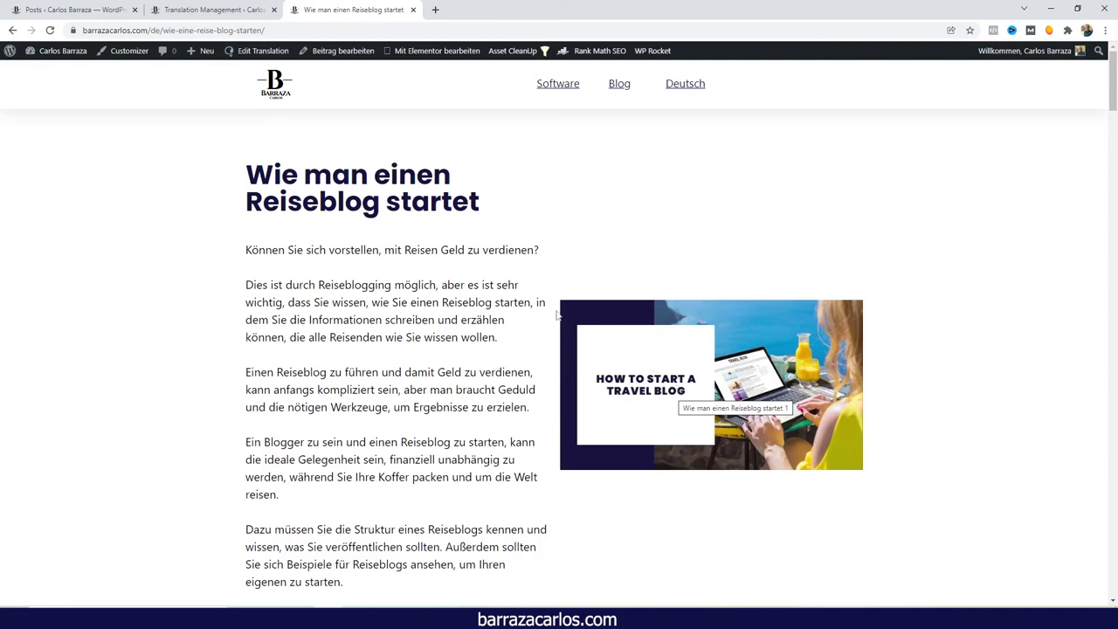
pyautogui.click(66, 11)
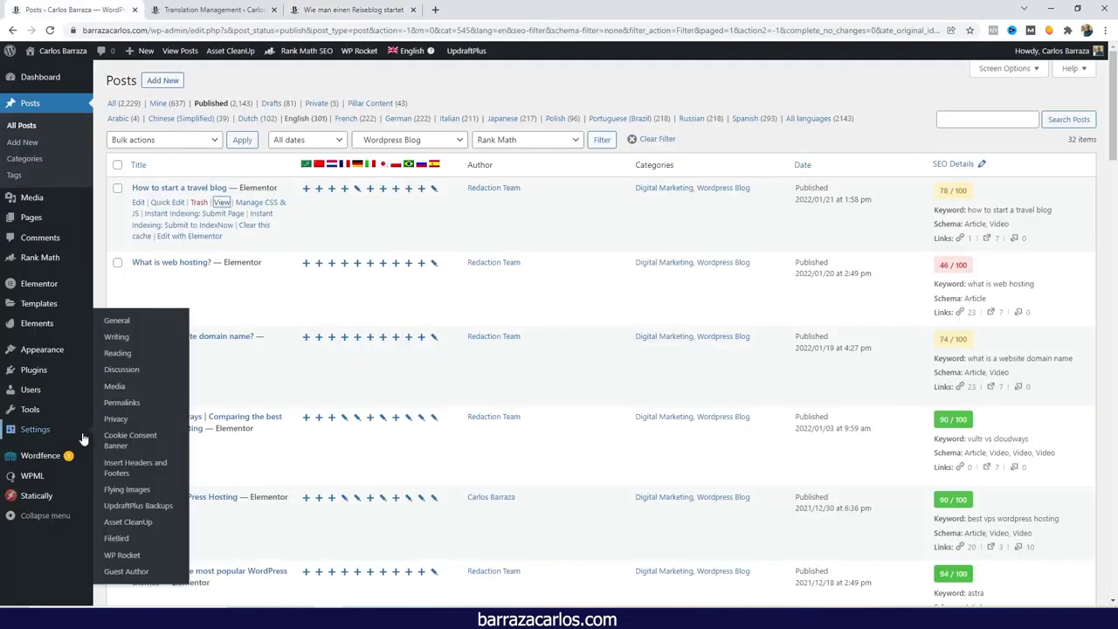
# - Open WPML Media Translation and filter the media list by 'travel'
pyautogui.moveTo(76, 482)
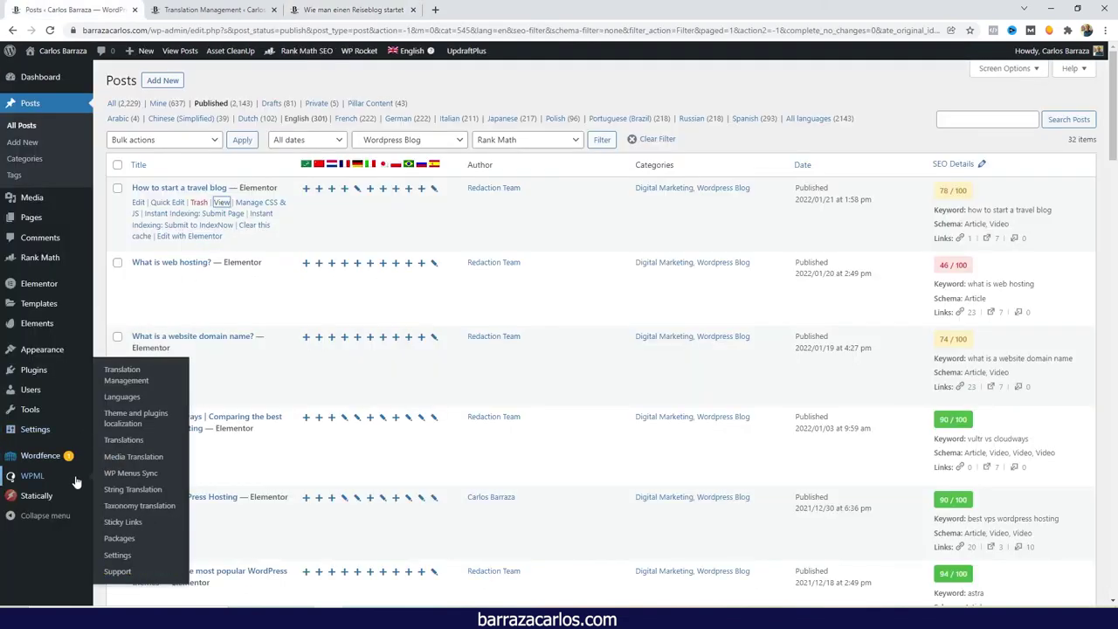
pyautogui.click(144, 462)
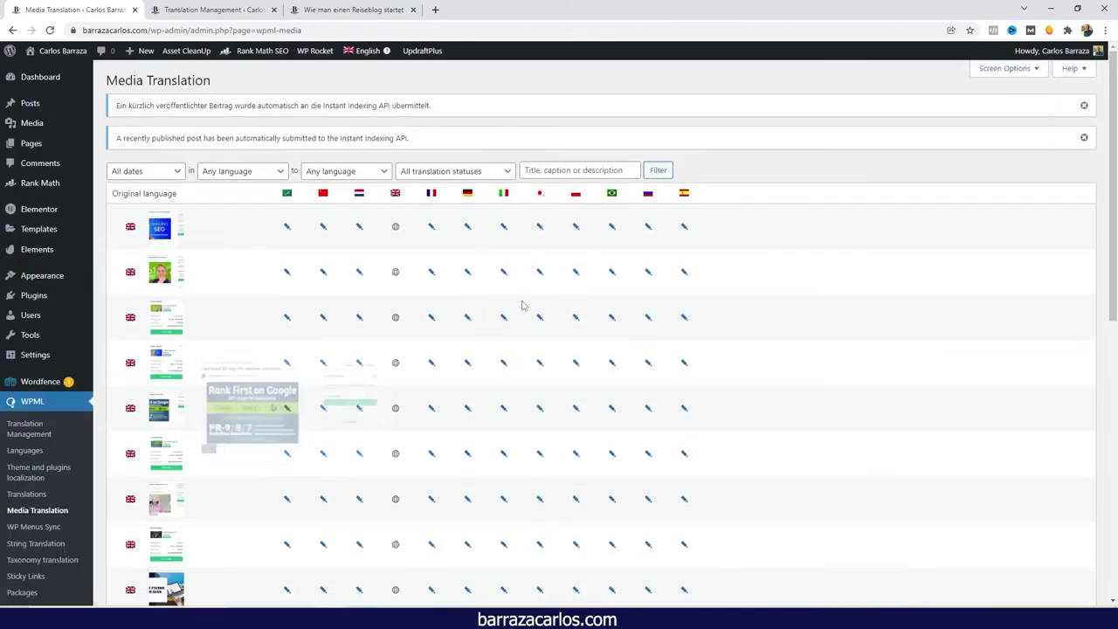
pyautogui.click(554, 169)
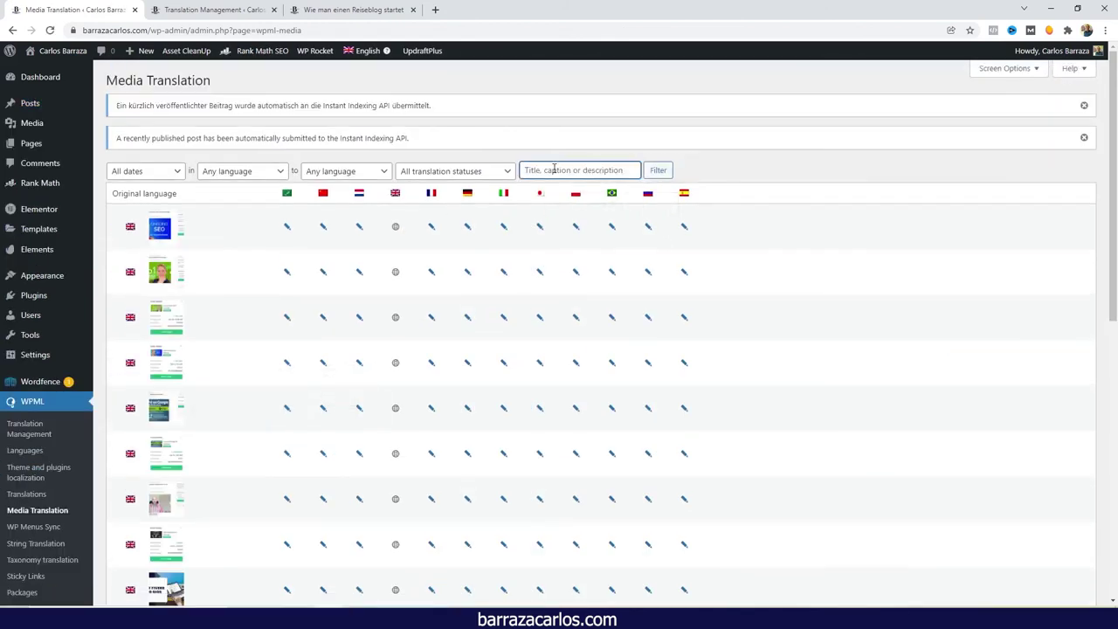
pyautogui.write('travel')
pyautogui.click(658, 174)
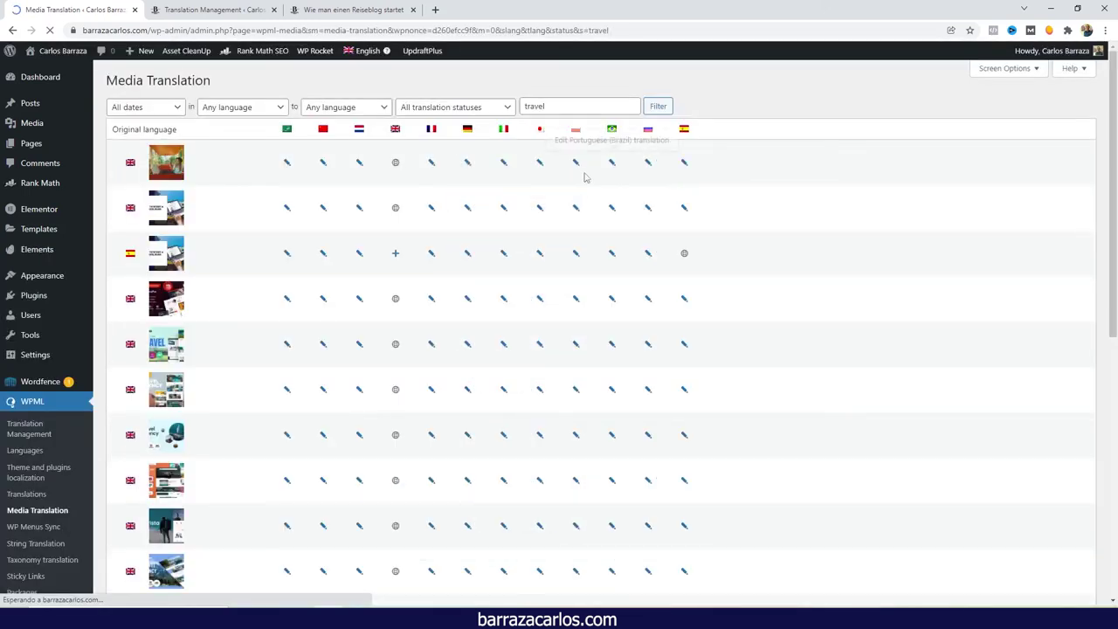
pyautogui.moveTo(179, 212)
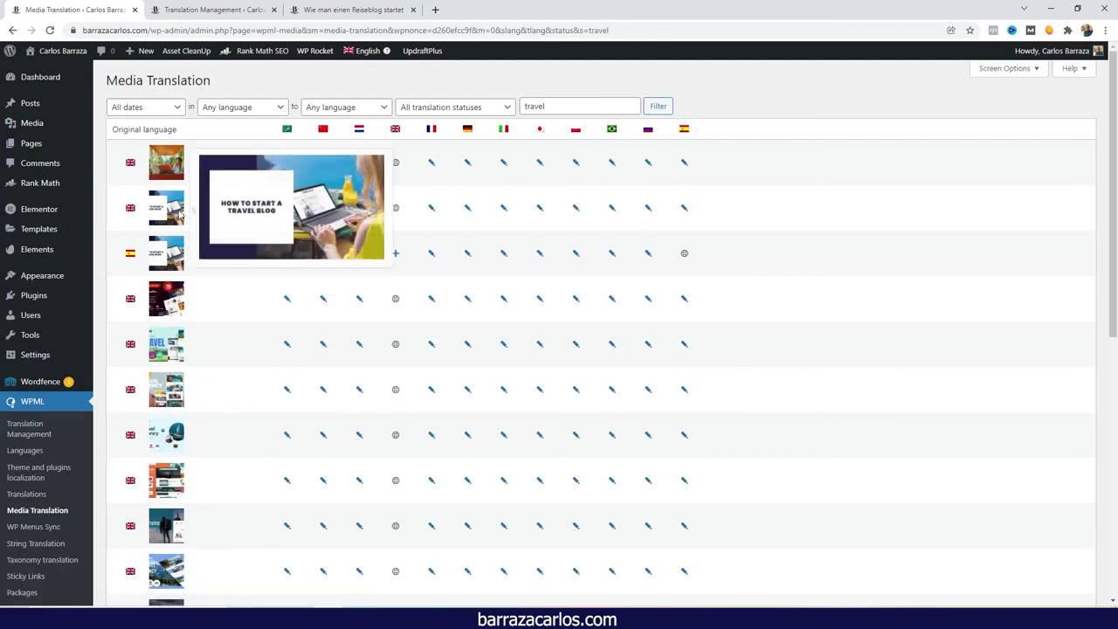
# - Save a German image translation named 'Wie man einen Reiseblog startet' with alt text, then Scan & Replace posts
pyautogui.click(466, 213)
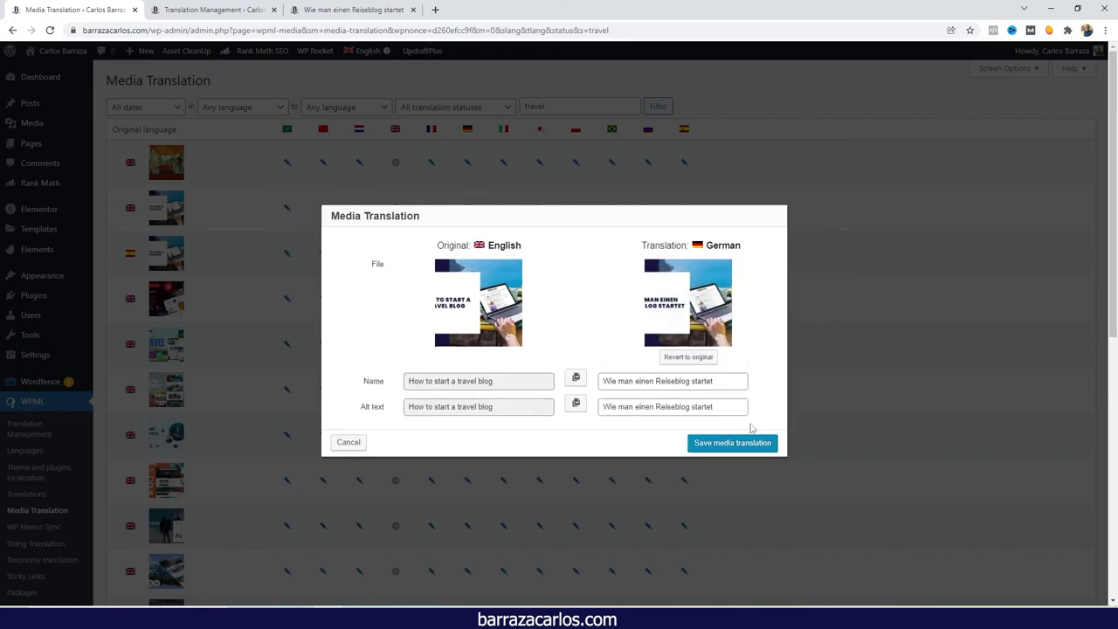
pyautogui.click(723, 445)
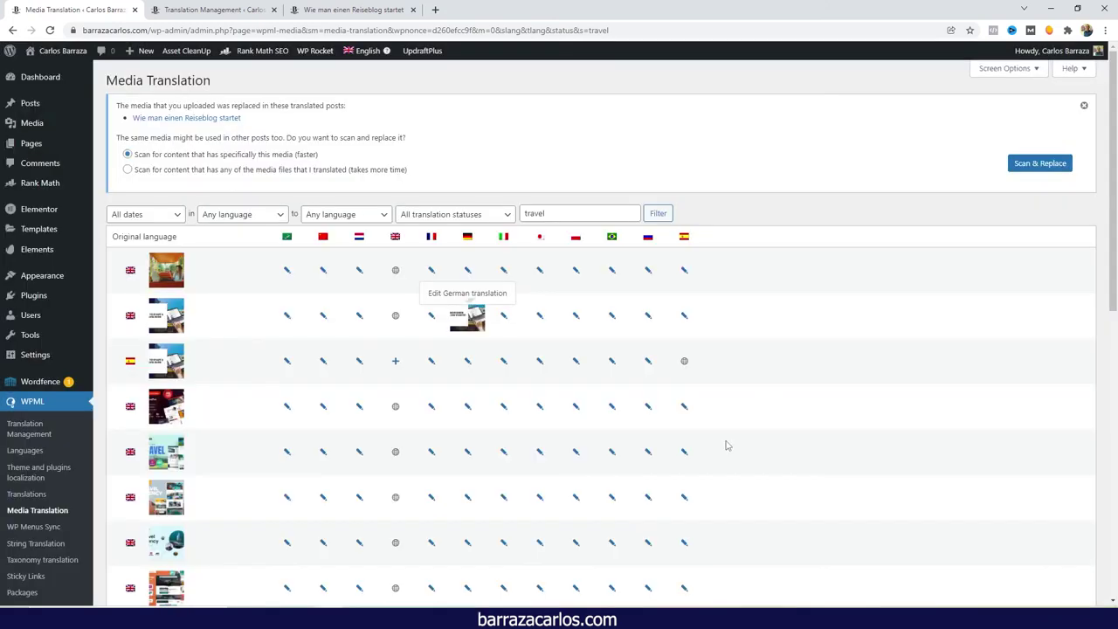
pyautogui.click(1031, 167)
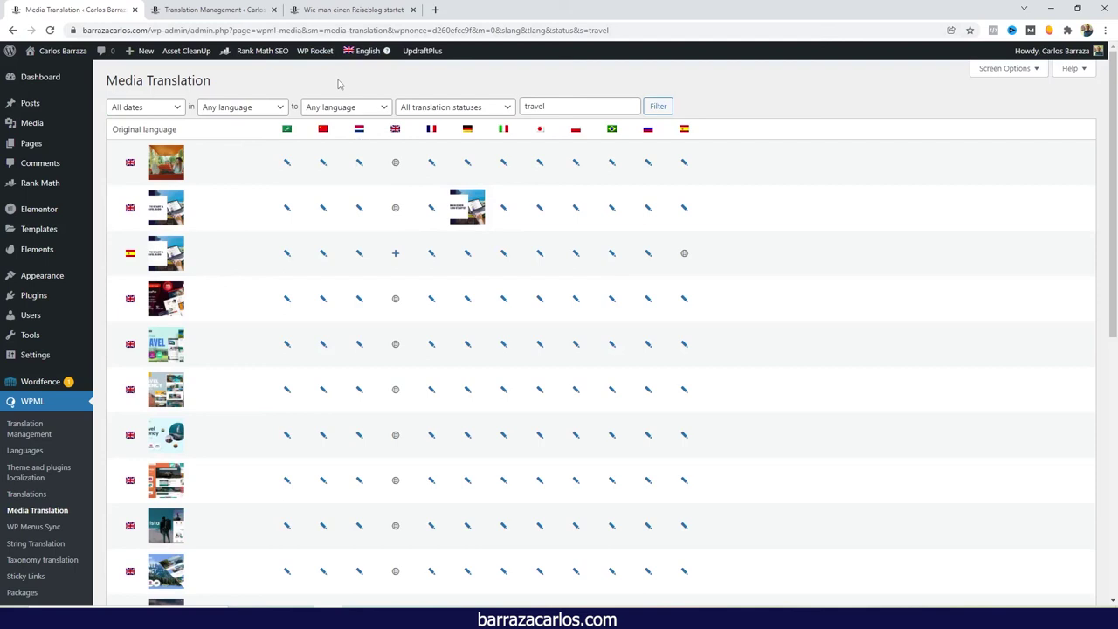
# - Reload the German post tab to show the 'Wie man einen Reiseblog startet' featured image
pyautogui.click(351, 11)
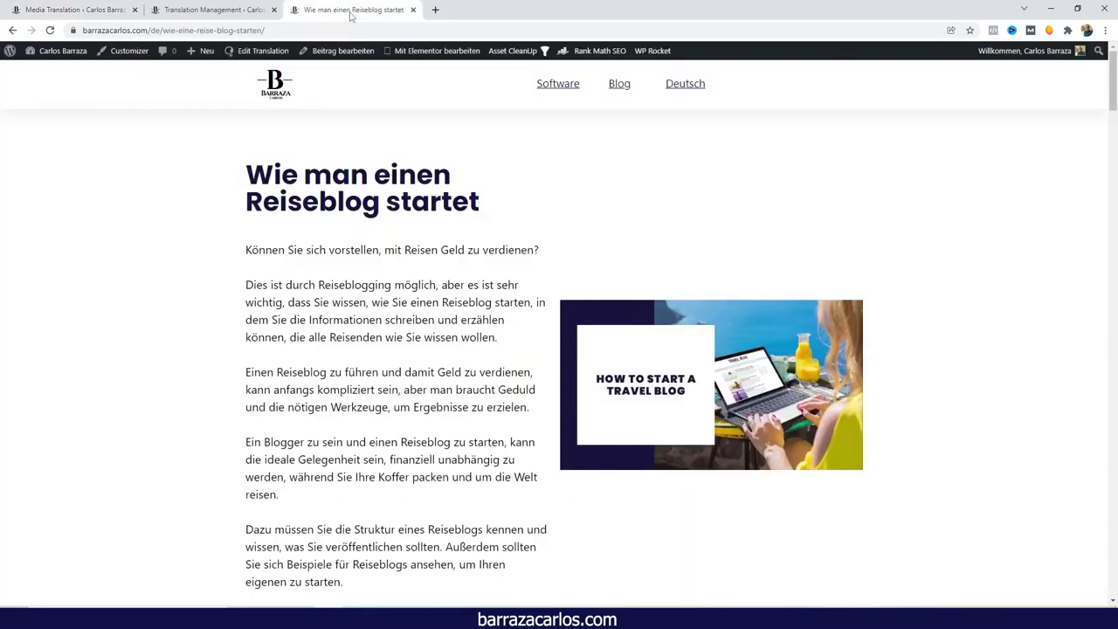
pyautogui.click(49, 31)
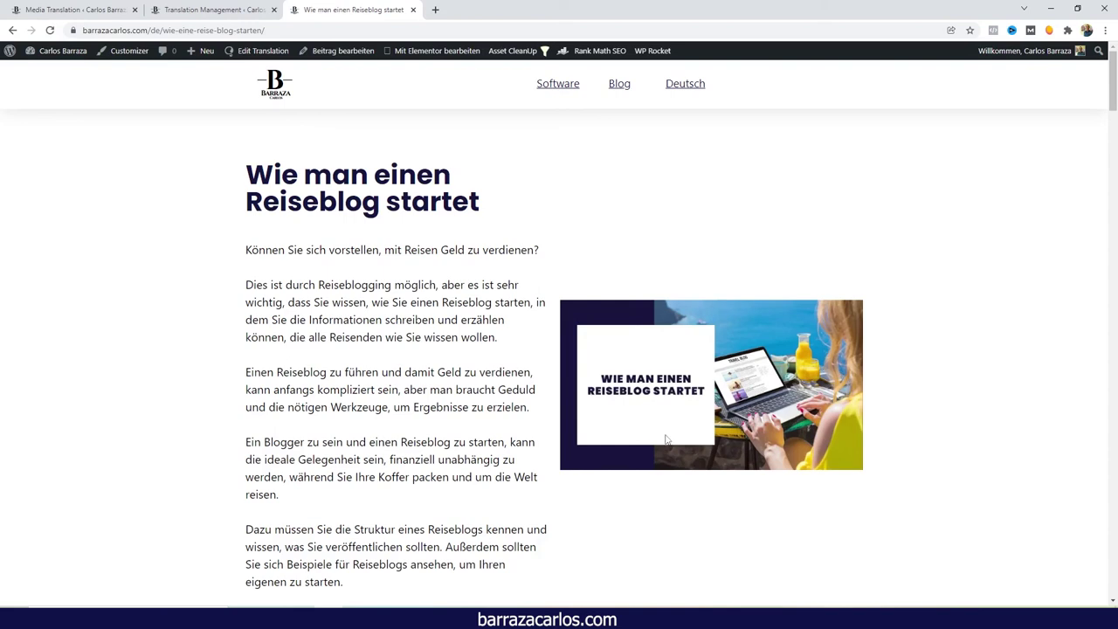